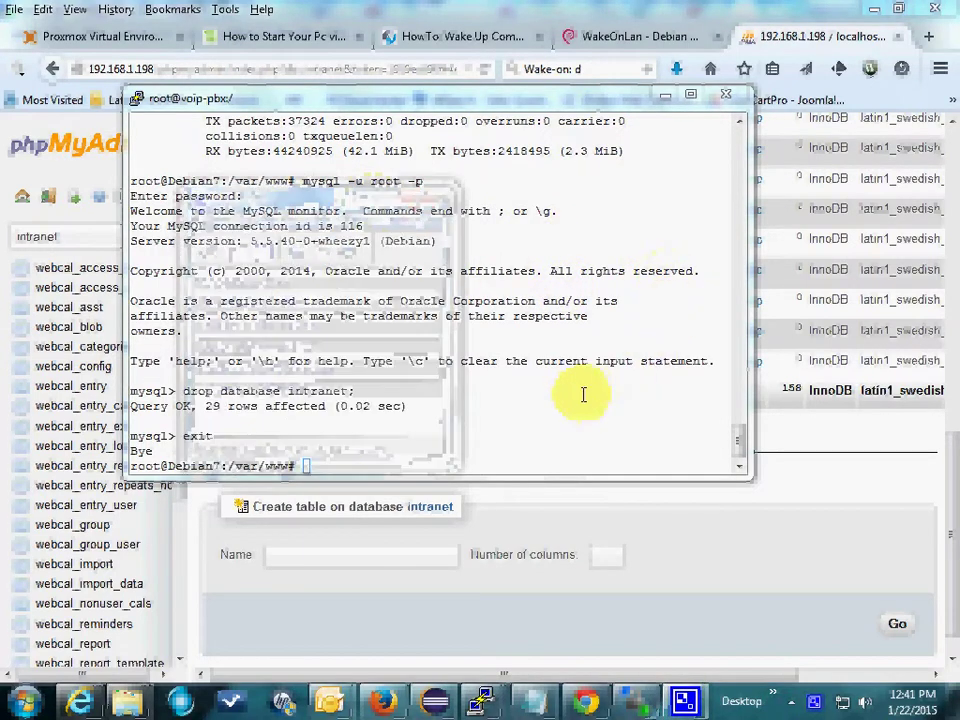
Step: Activate the PuTTY terminal at the /var/www prompt after the intranet database drop
left_click(309, 462)
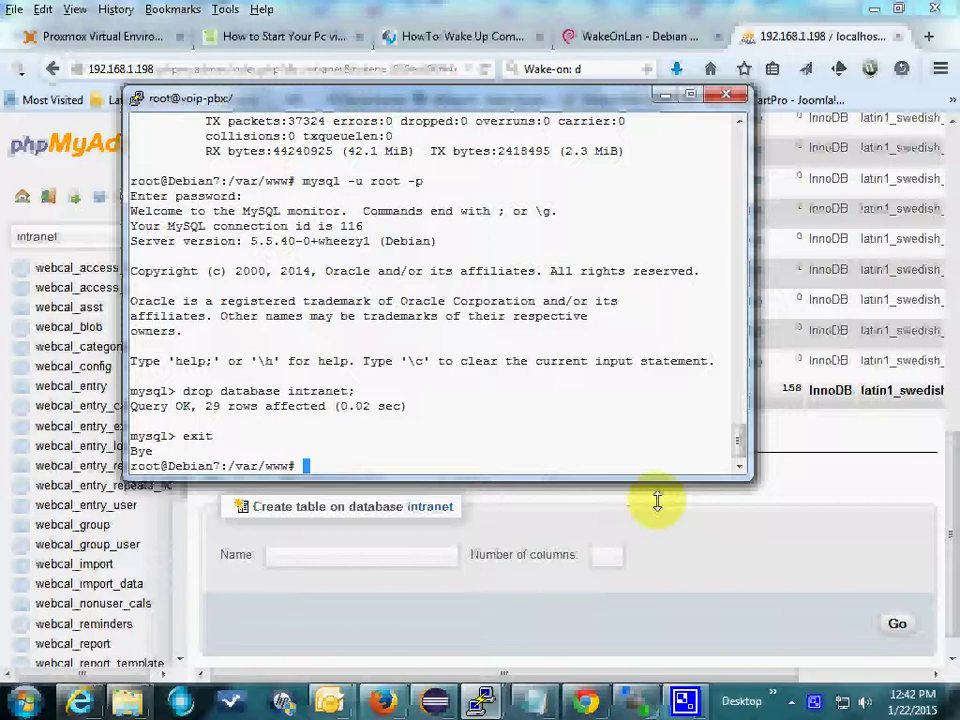
Step: In WinSCP, open the local WebCalendar-1.2.7 folder and inspect its cal folder
left_click(634, 701)
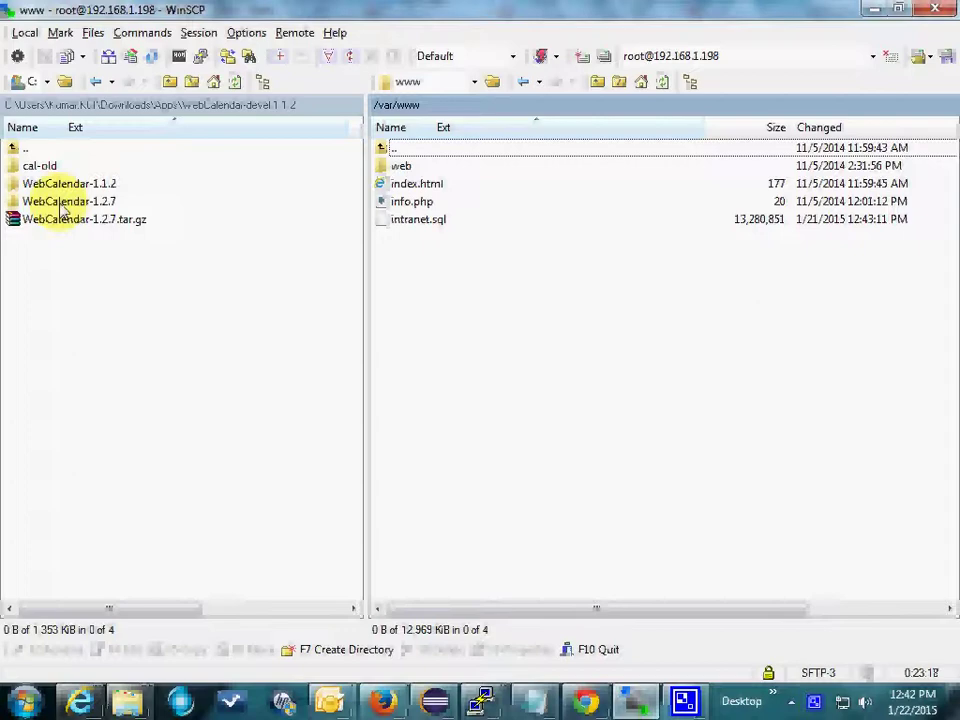
double_click(62, 202)
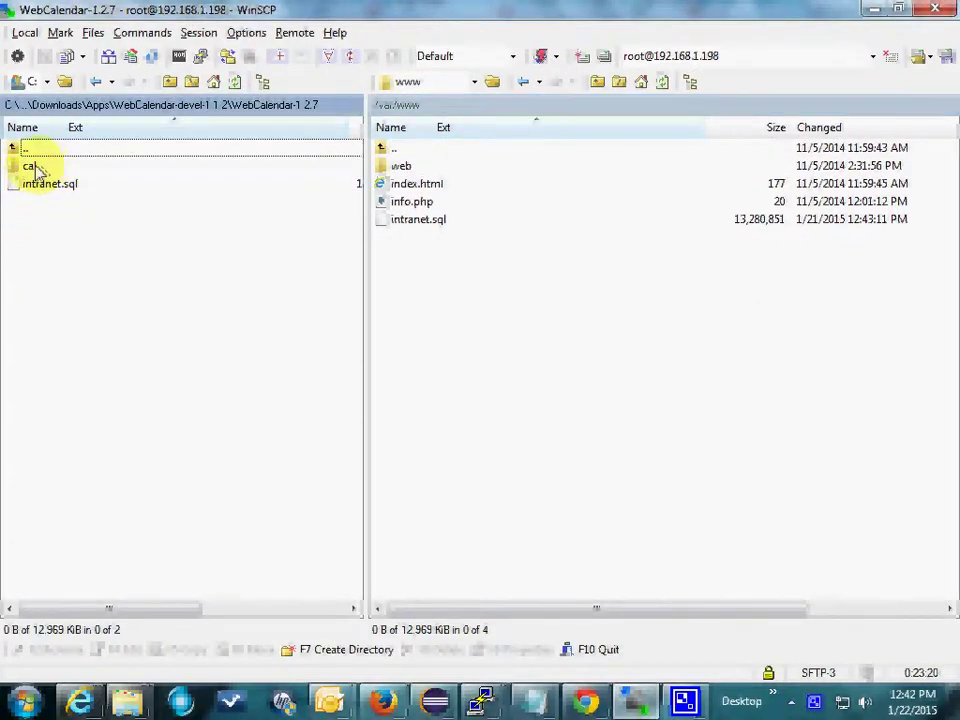
double_click(35, 167)
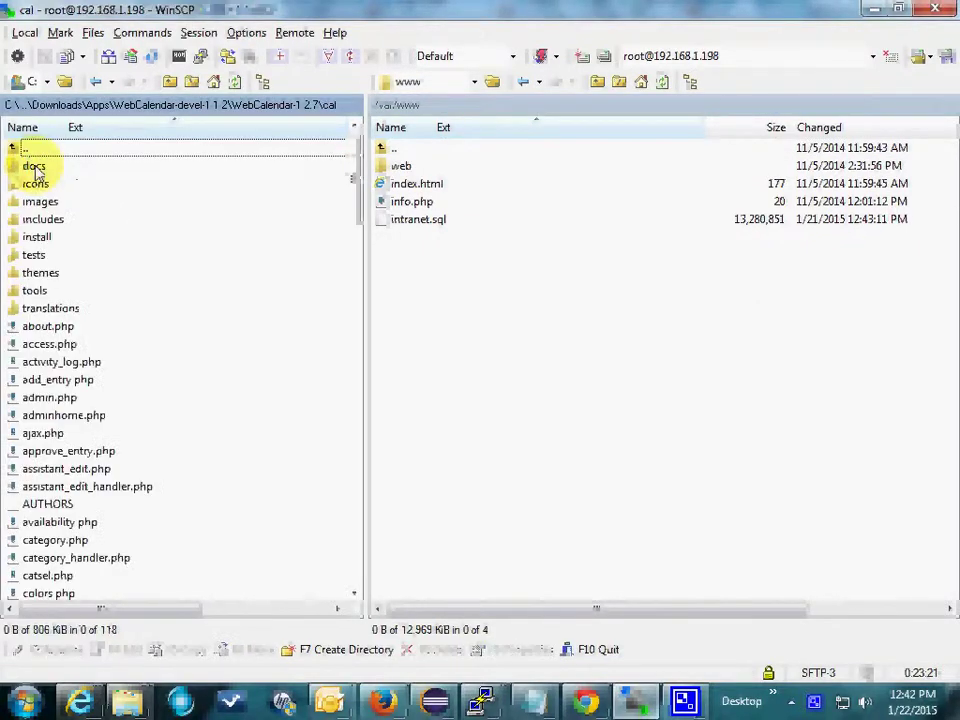
left_click(170, 82)
left_click(170, 82)
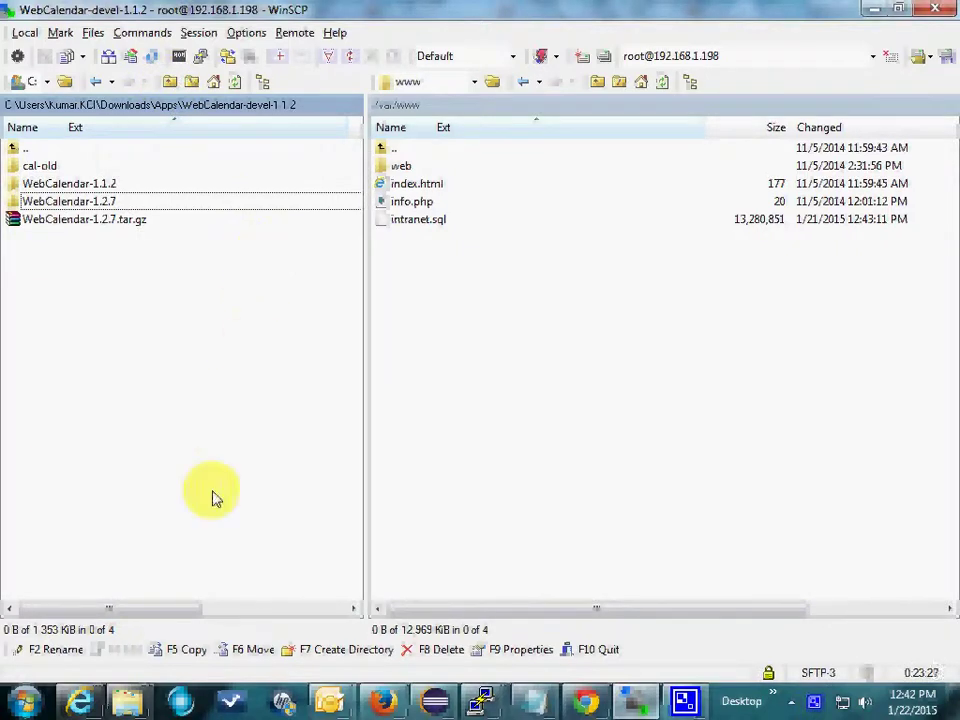
Step: Return to WebCalendar-1.2.7 and drag its cal folder onto the remote /var/www pane
mouse_move(141, 618)
left_mouse_down()
mouse_move(280, 623)
mouse_move(148, 620)
left_mouse_up()
double_click(90, 184)
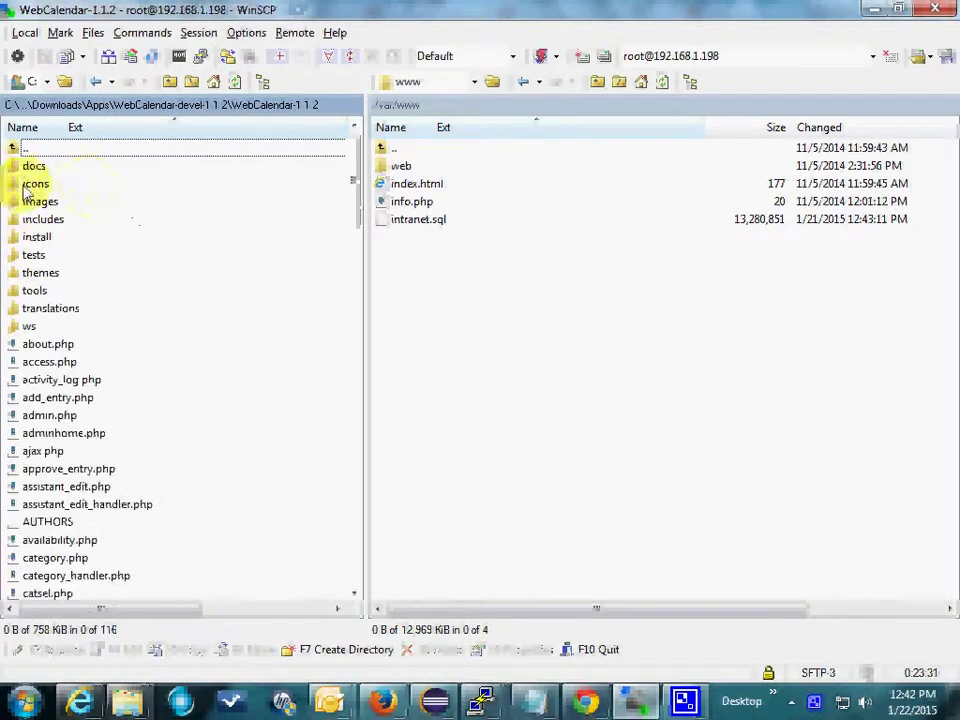
left_click(170, 86)
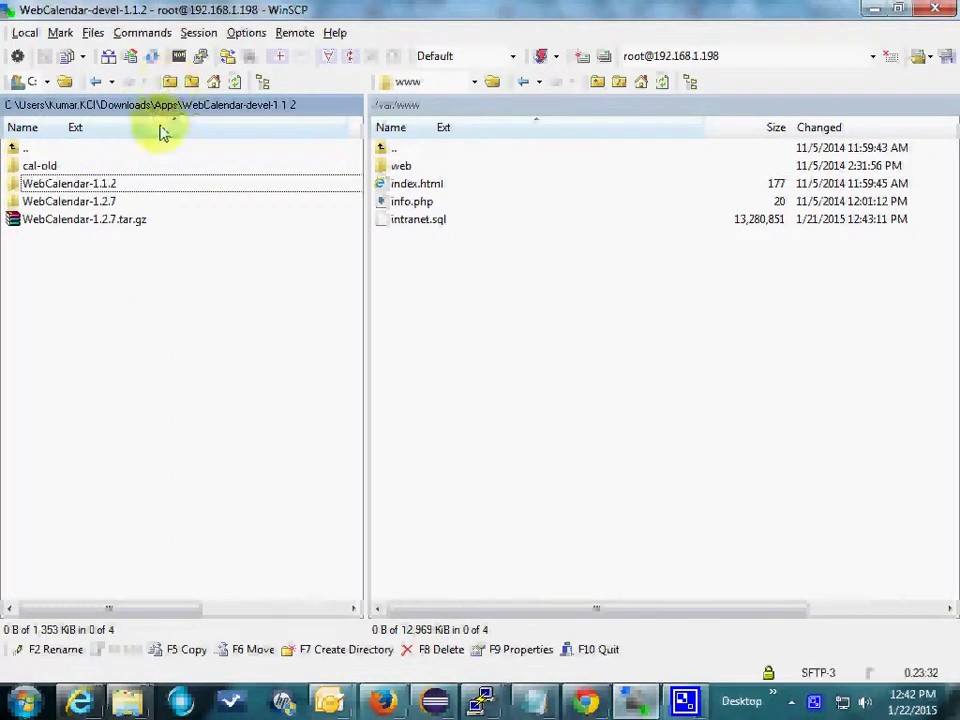
double_click(45, 201)
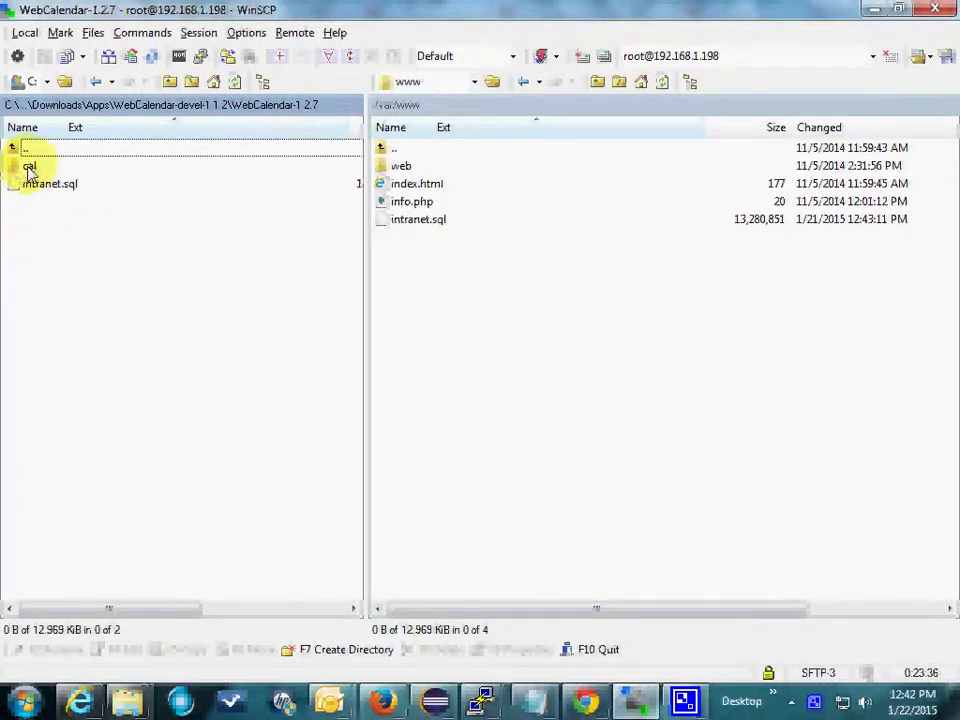
left_click_drag(30, 168, 545, 340)
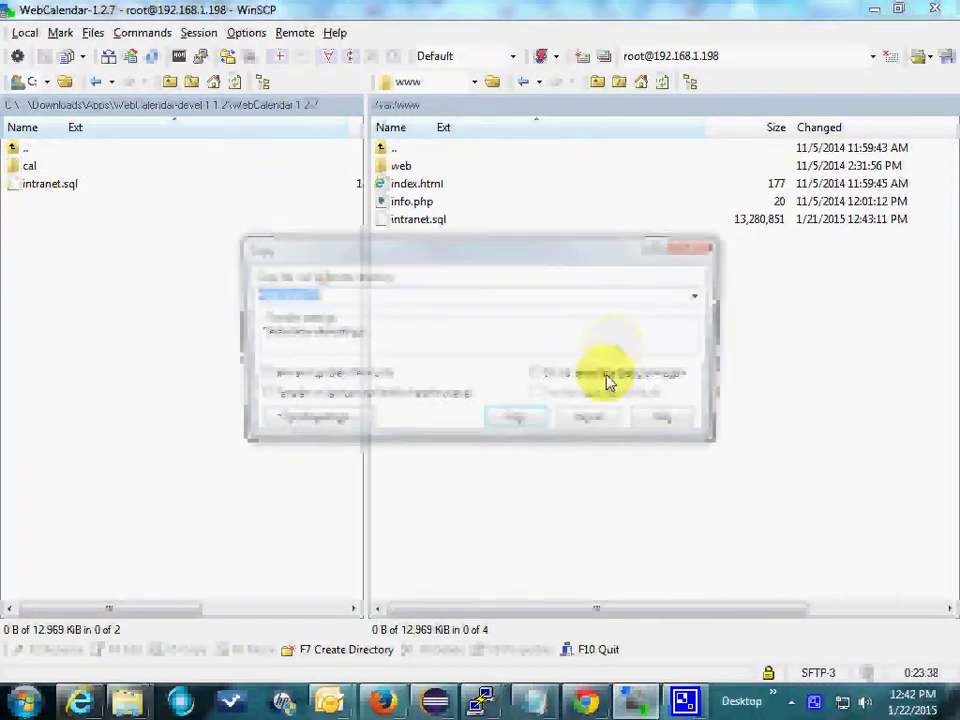
Step: Confirm the copy of cal to /var/www, then rename the remote cal folder to webcal
left_click(516, 422)
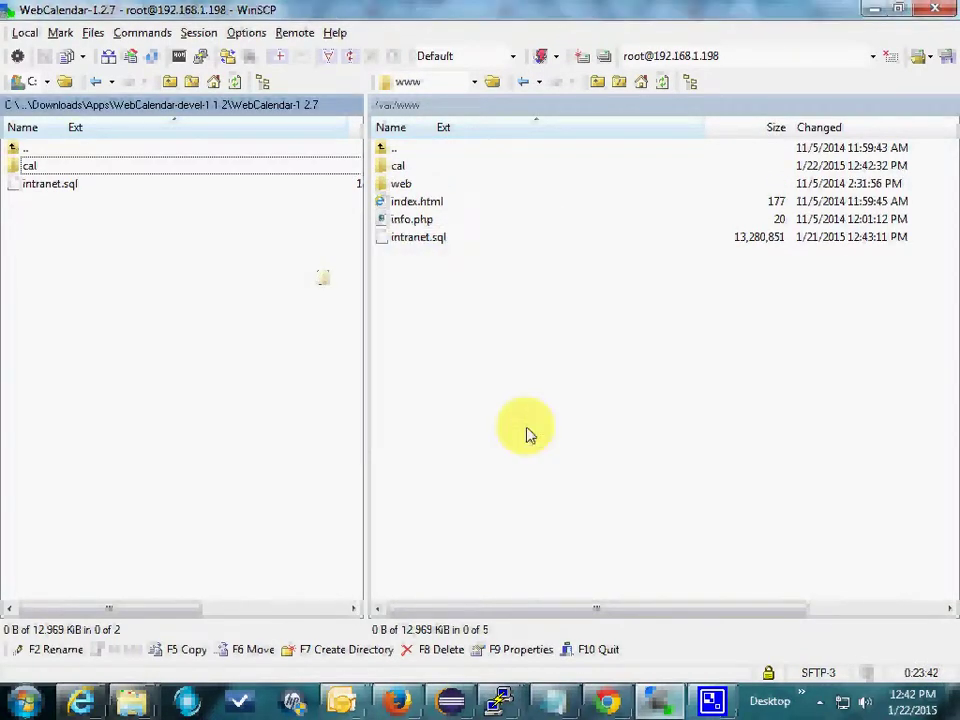
right_click(400, 166)
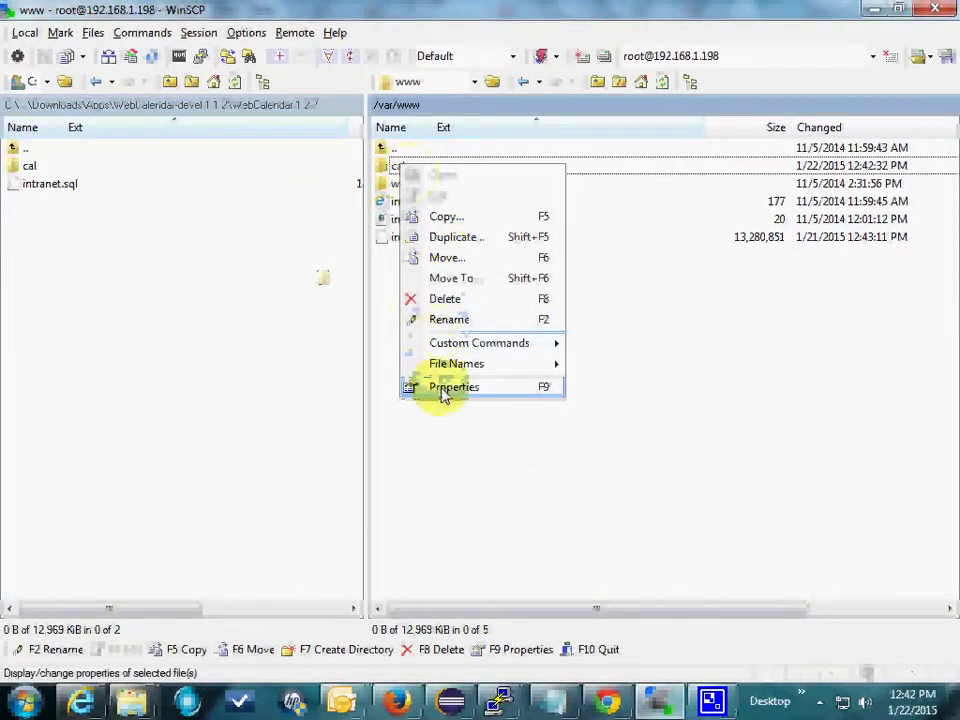
left_click(441, 320)
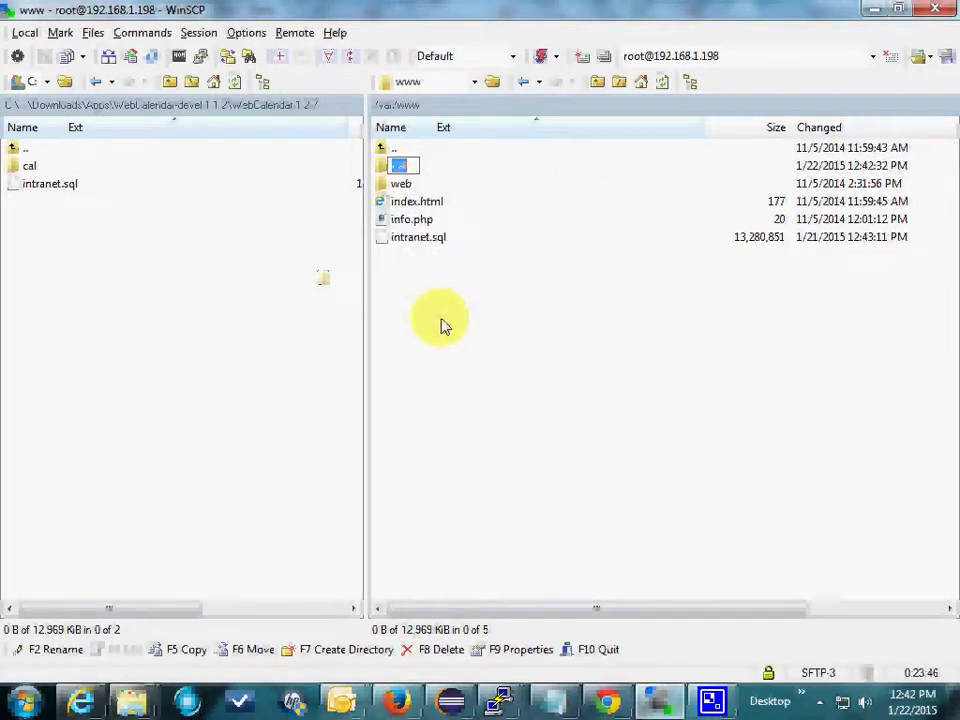
type("webcal")
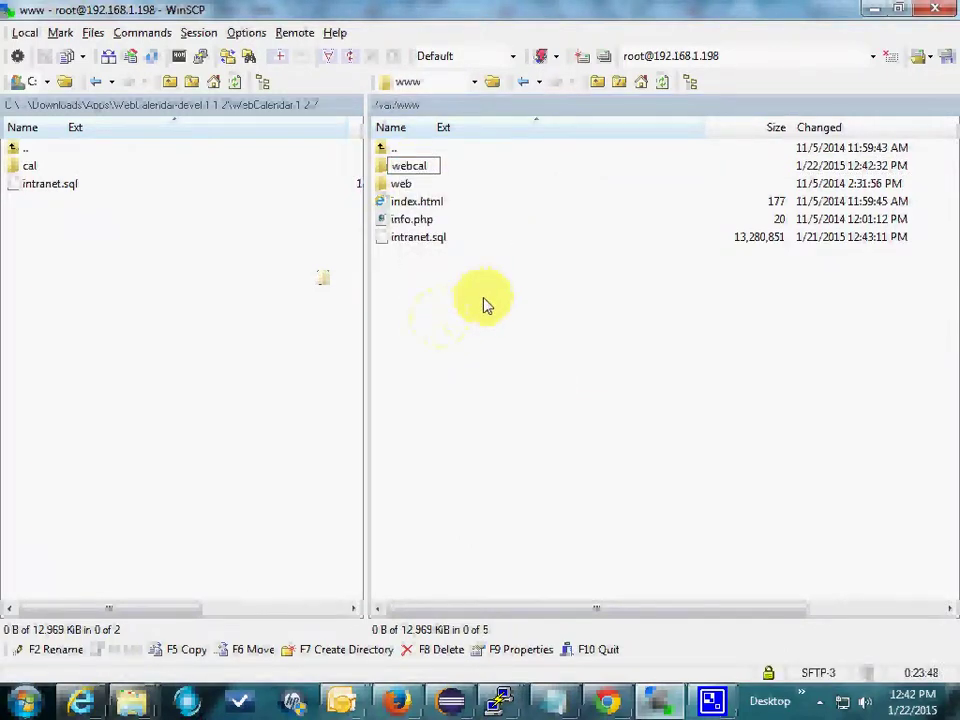
key("Return")
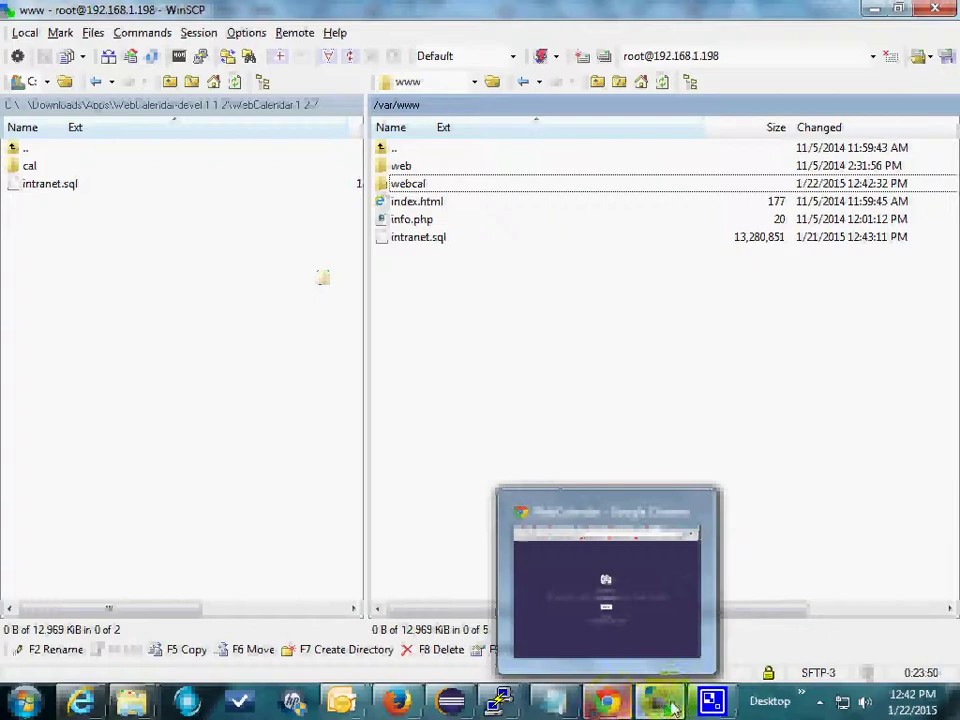
Step: Bring the PuTTY session forward and clear its screen with Ctrl+L
mouse_move(498, 700)
left_click(668, 640)
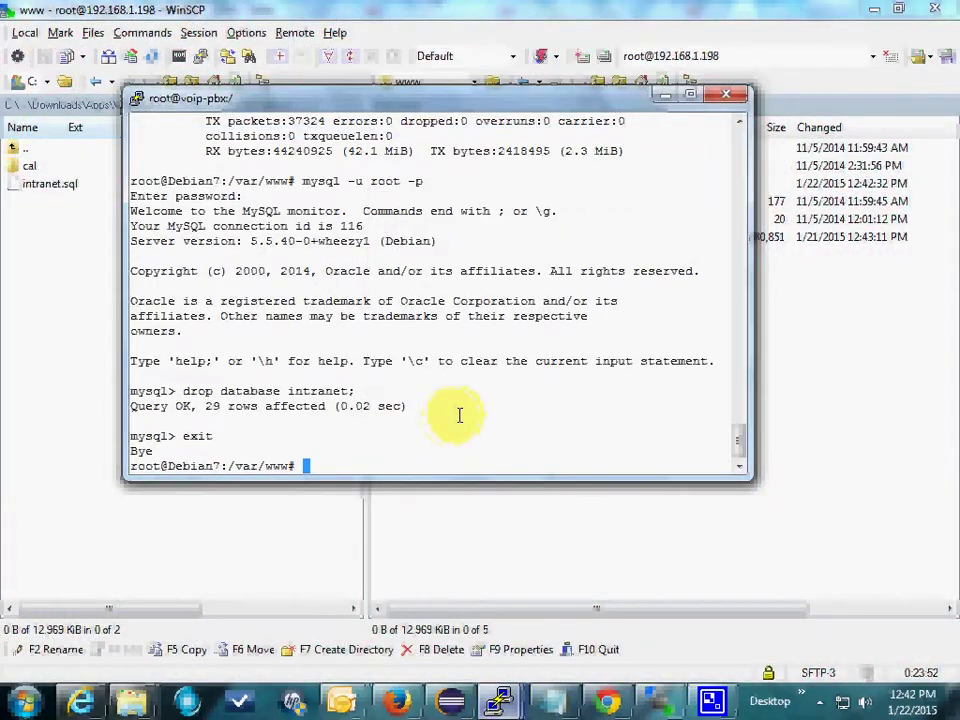
key("ctrl+l")
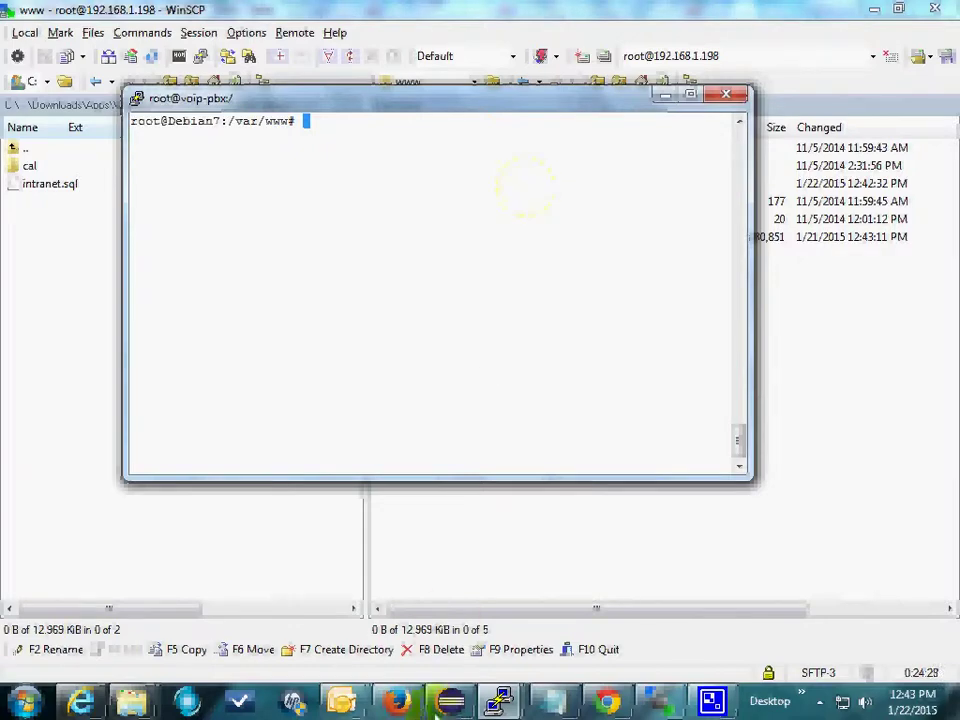
Step: In Firefox, trim the address back to /phpmyadmin/ to load the server home page
left_click(397, 702)
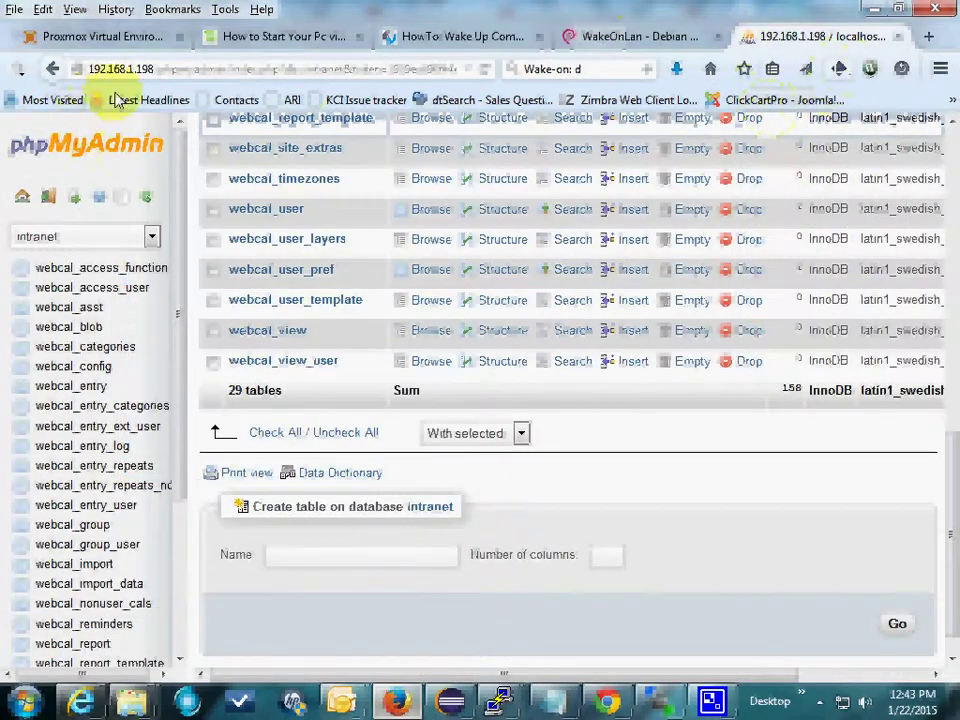
left_click_drag(233, 74, 677, 80)
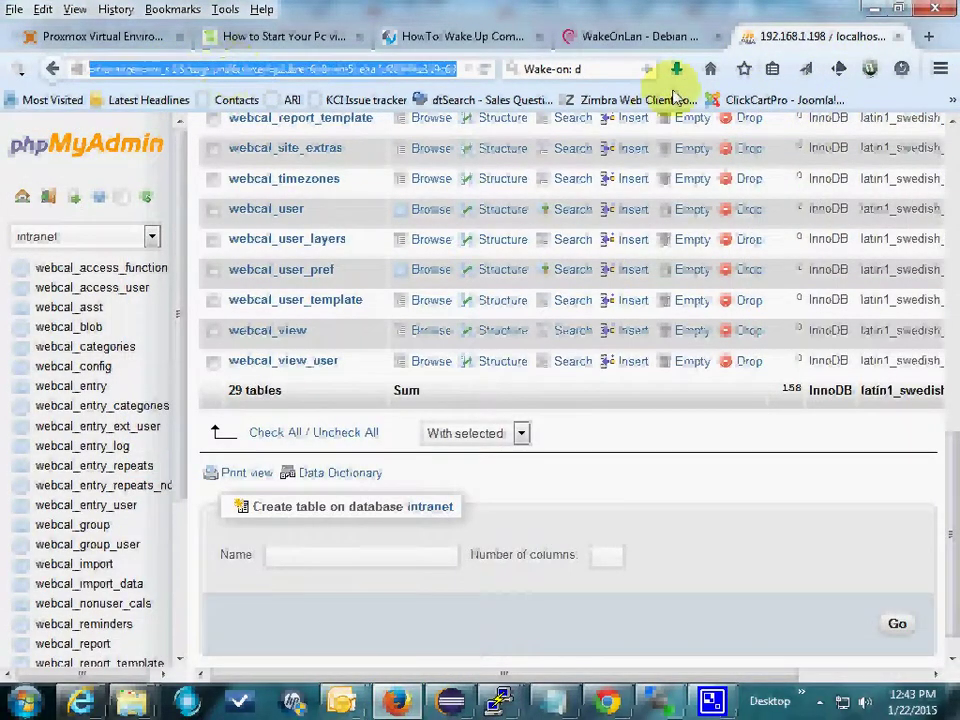
key("Delete")
key("Return")
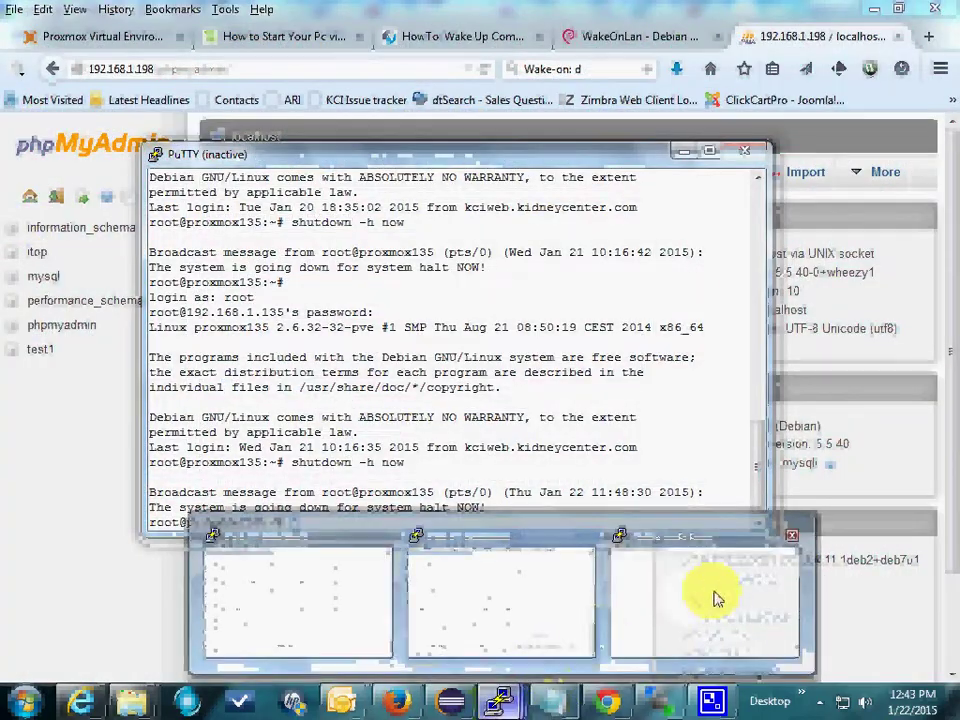
Step: Log into the MySQL monitor as root with mysql -u root -p and the password
left_click(718, 596)
type("my")
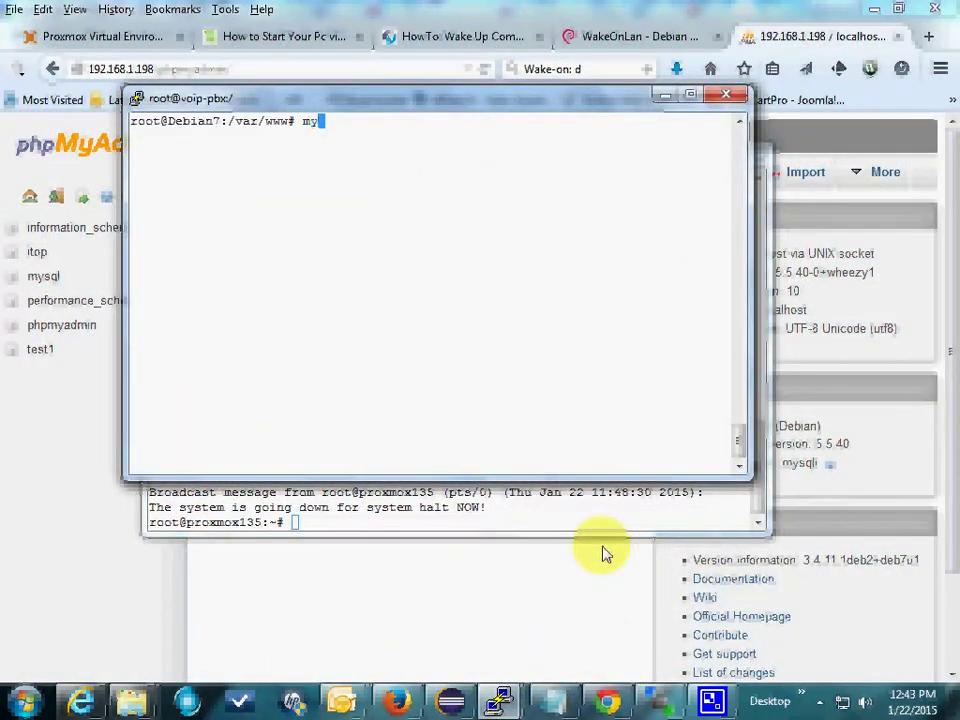
type("sql -u root")
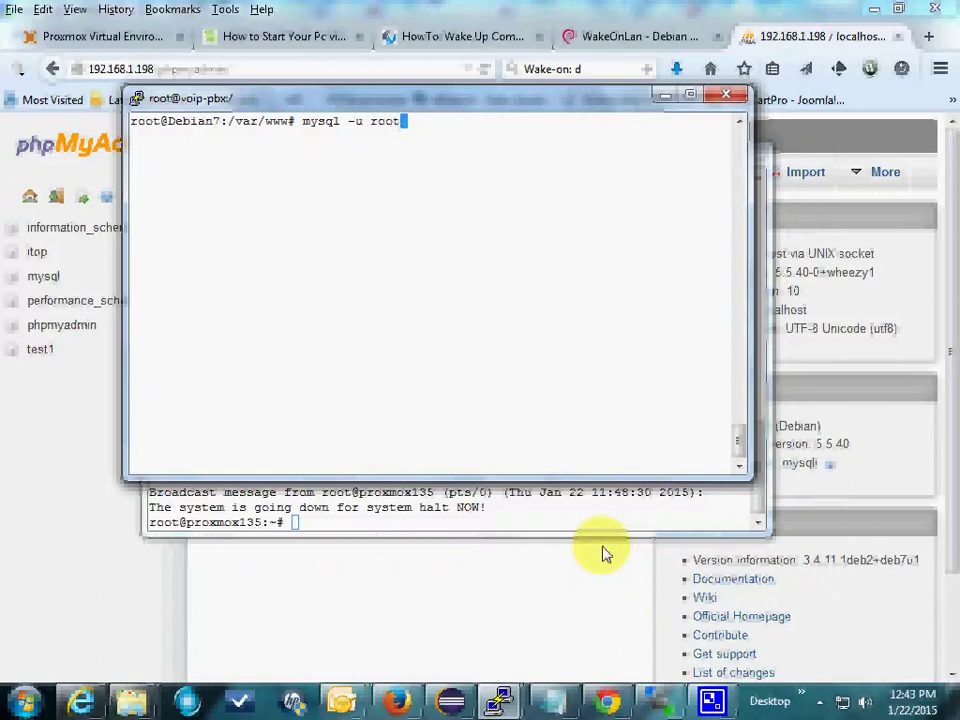
type(" -p")
key("Return")
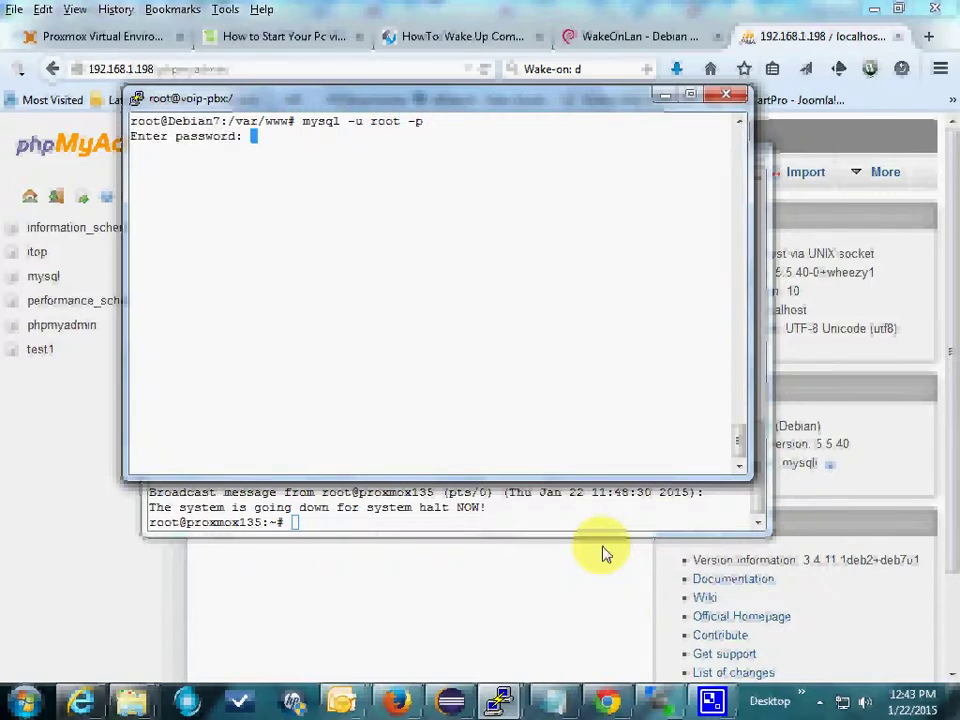
key("Return")
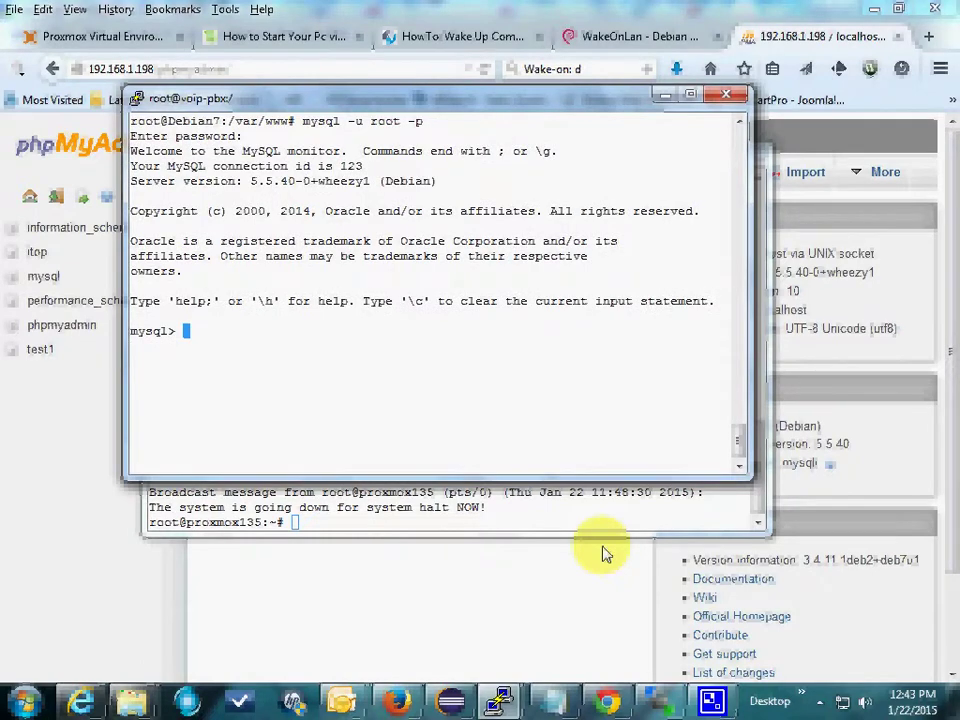
Step: List the six databases with show databases; after a typo, then clear the screen
type("show databses")
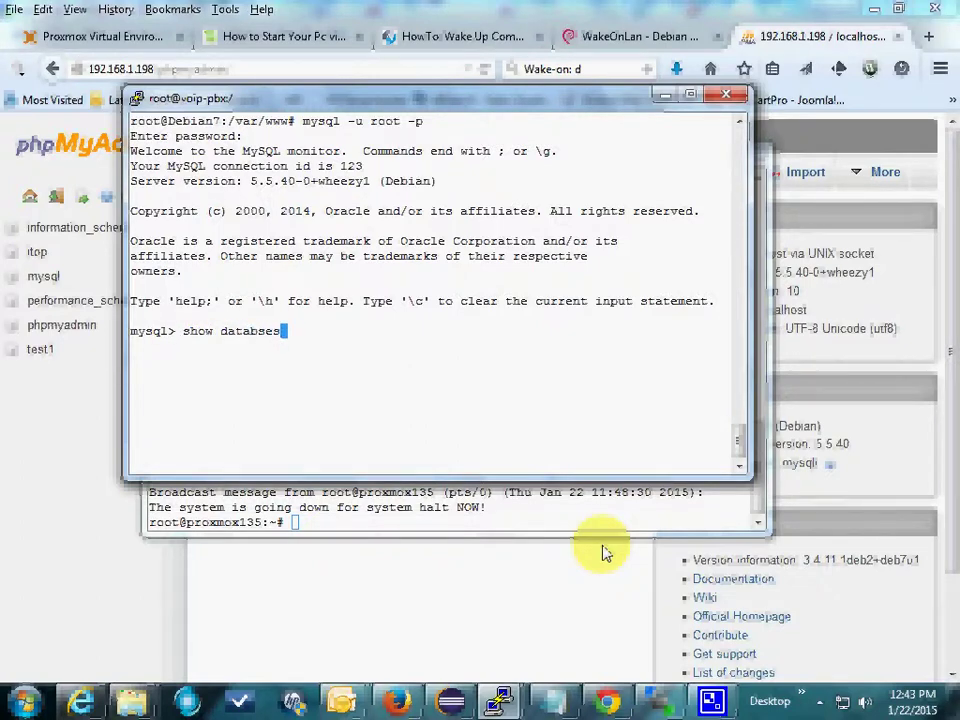
type(";")
key("Return")
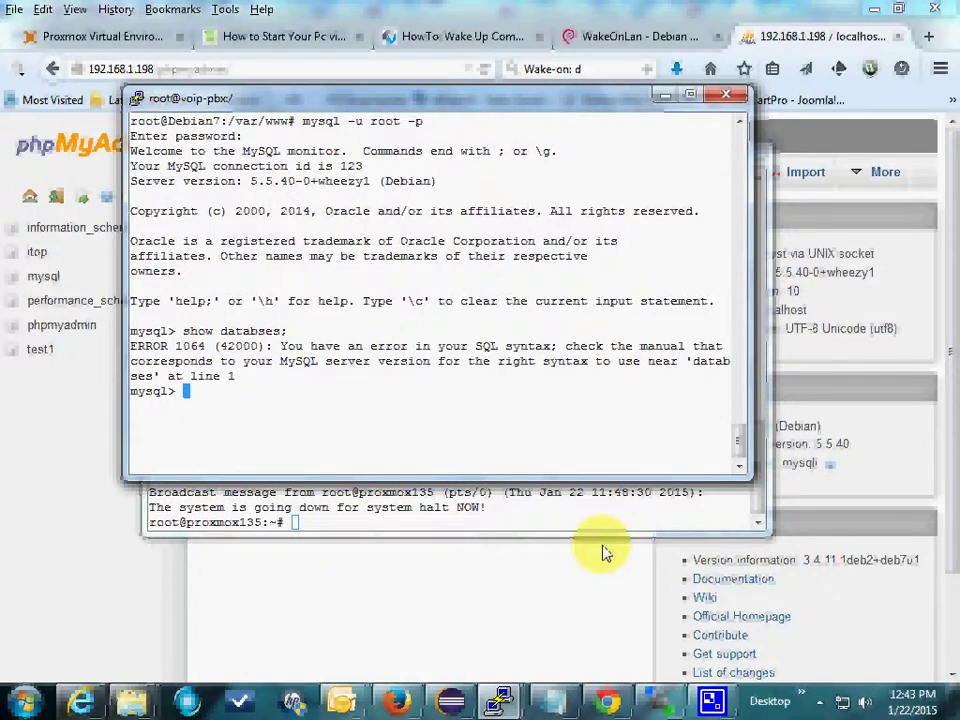
type("show databases;")
key("Return")
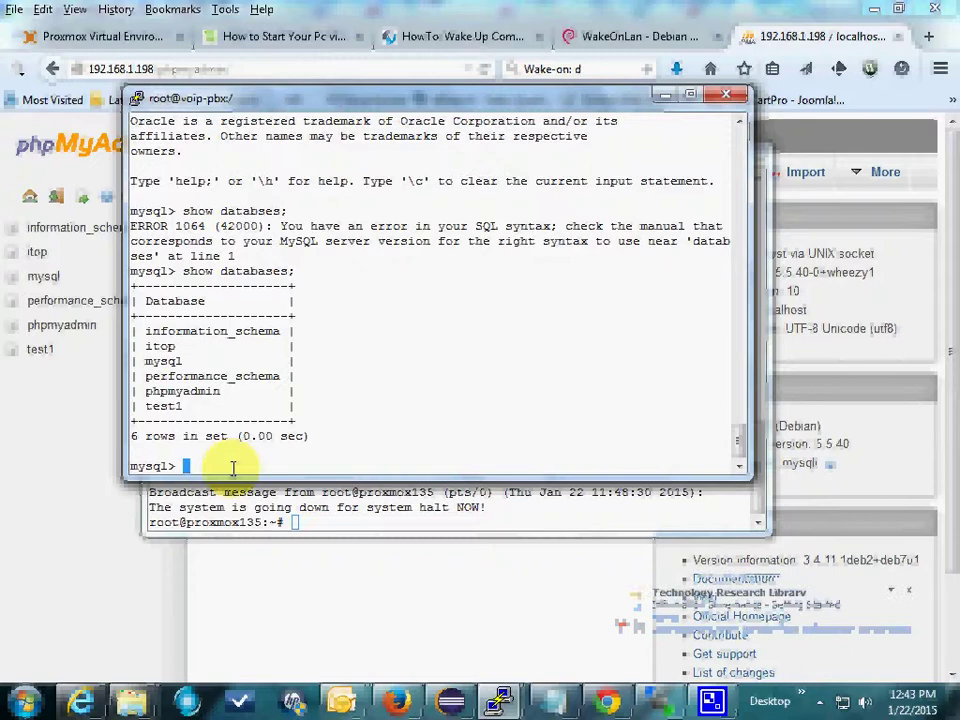
key("ctrl+l")
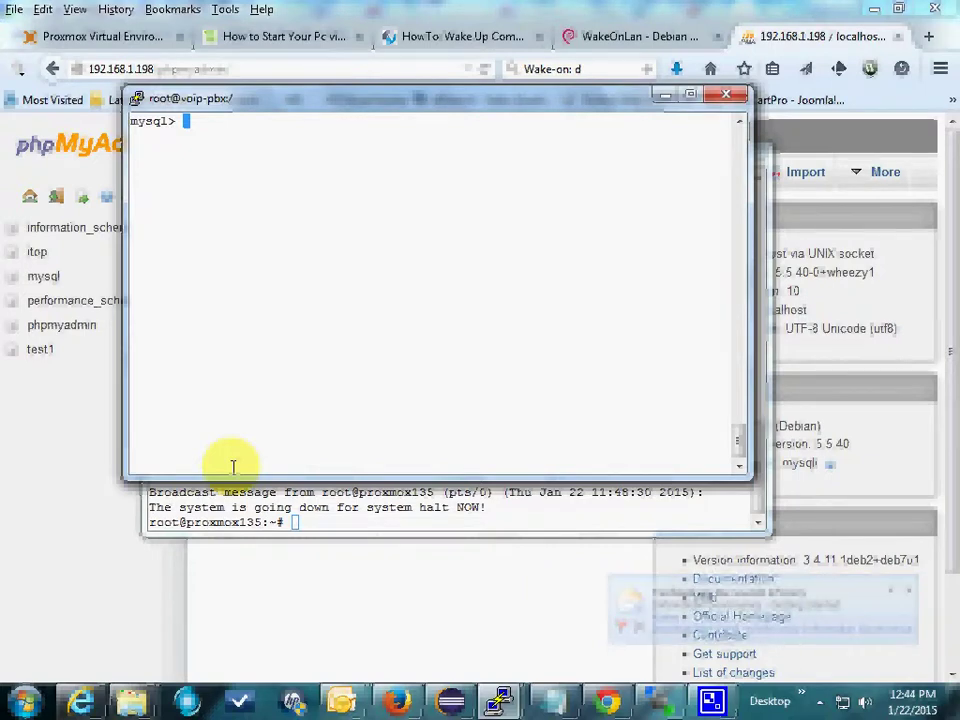
Step: Run create database intranet, confirm it among seven databases, and exit MySQL
type("create")
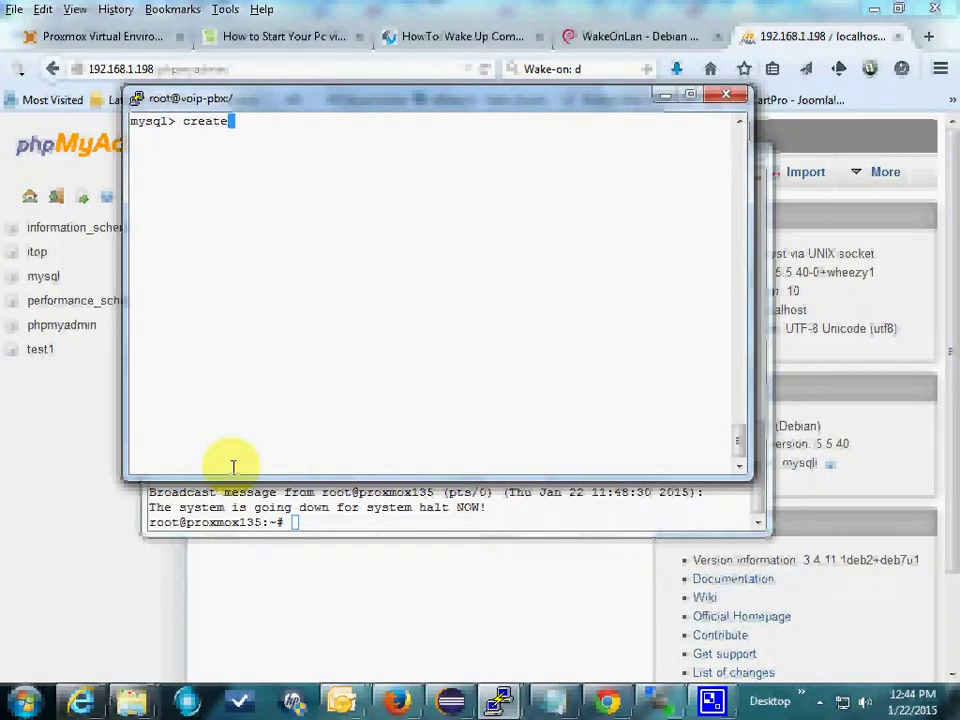
type(" database ")
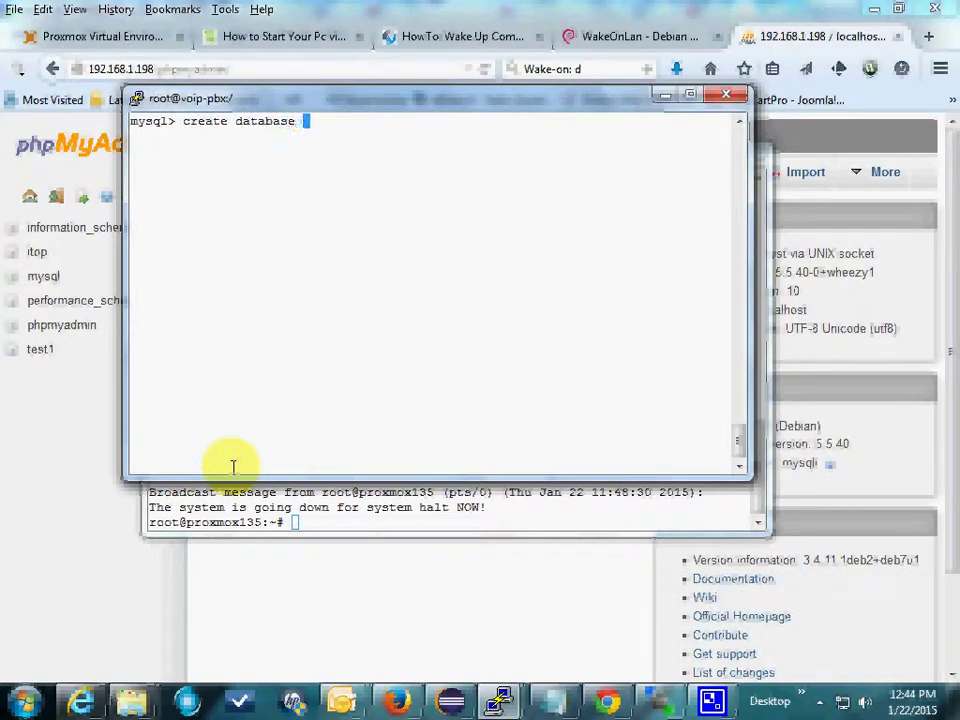
type("intranet;")
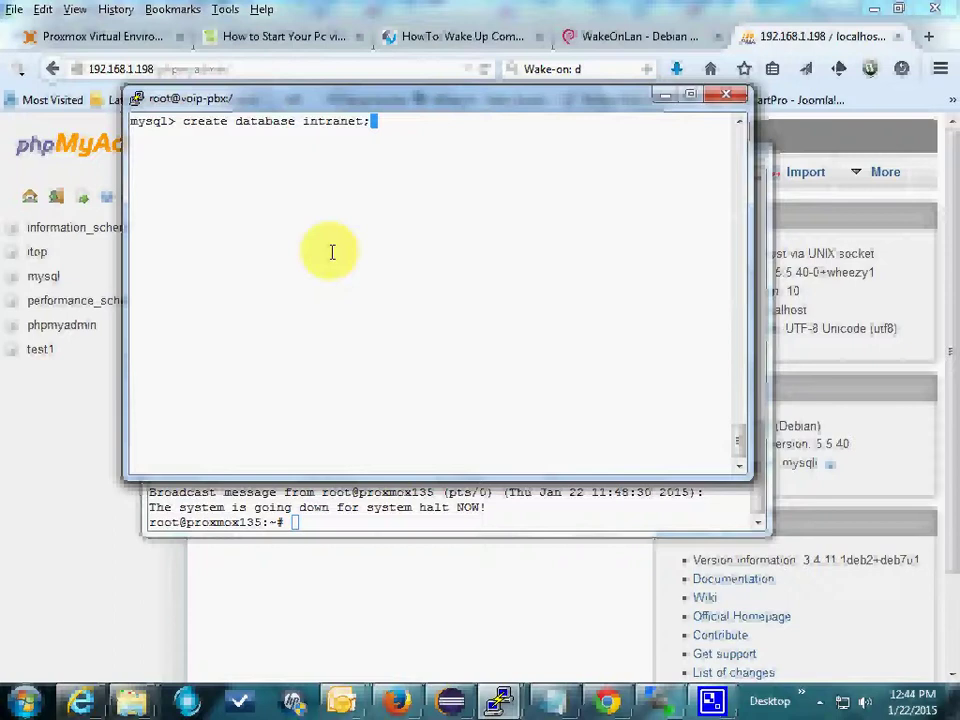
key("Return")
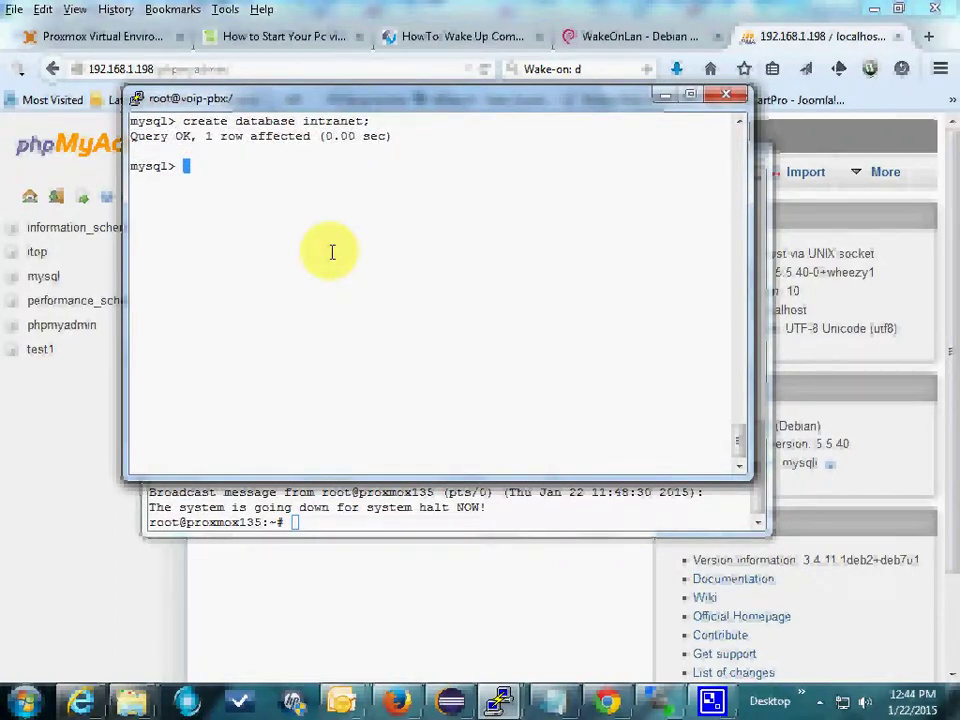
right_click(407, 196)
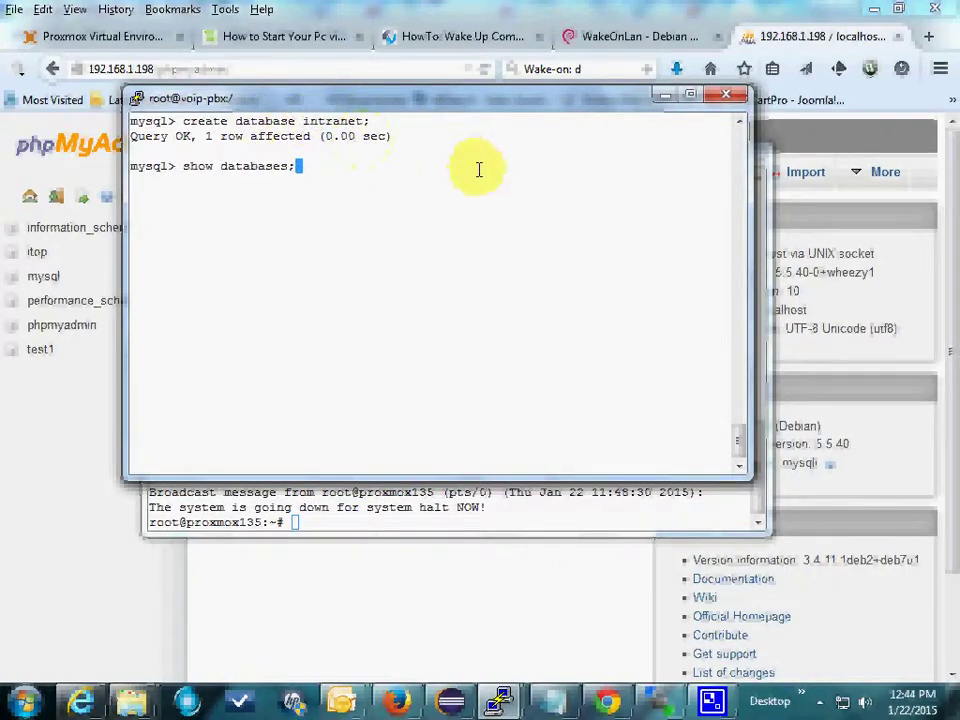
key("Return")
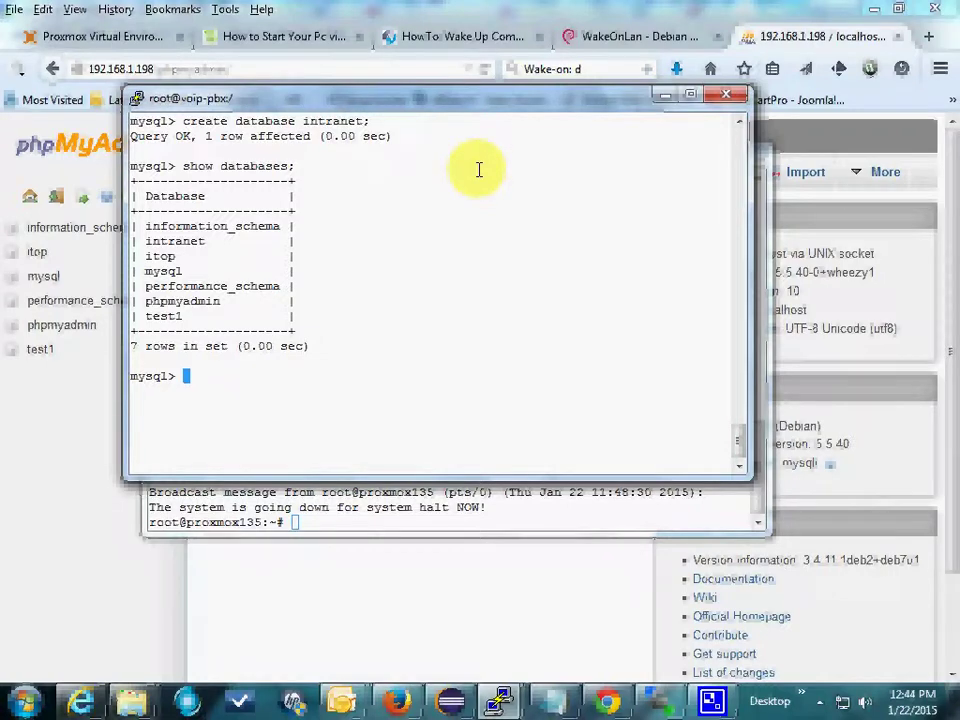
type("exit")
key("Return")
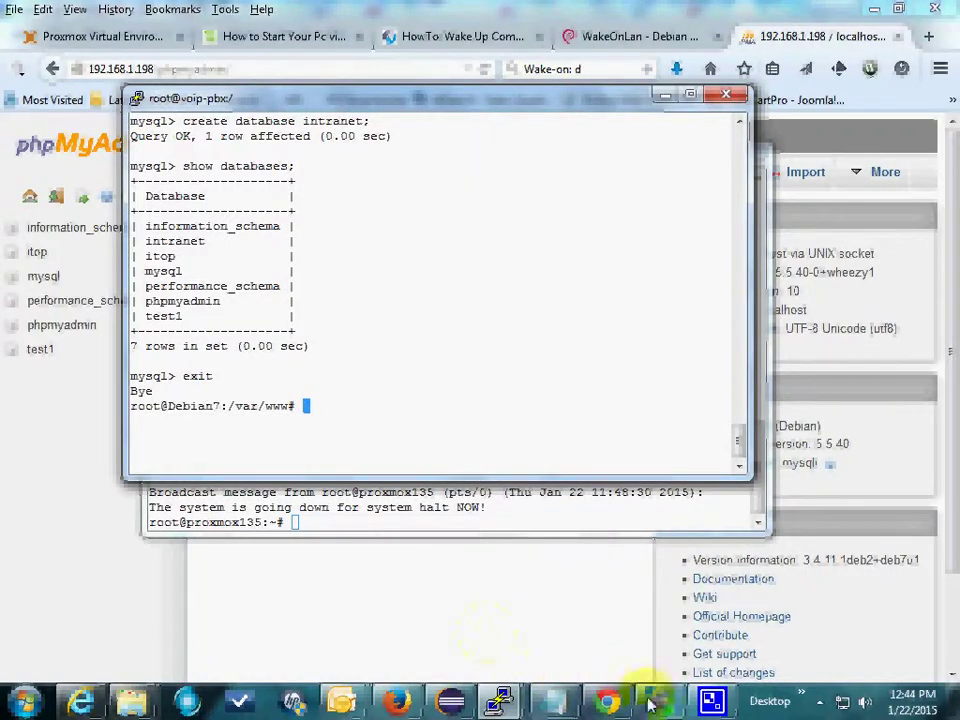
Step: Refresh phpMyAdmin, open intranet to confirm it has no tables, and return home
left_click(396, 700)
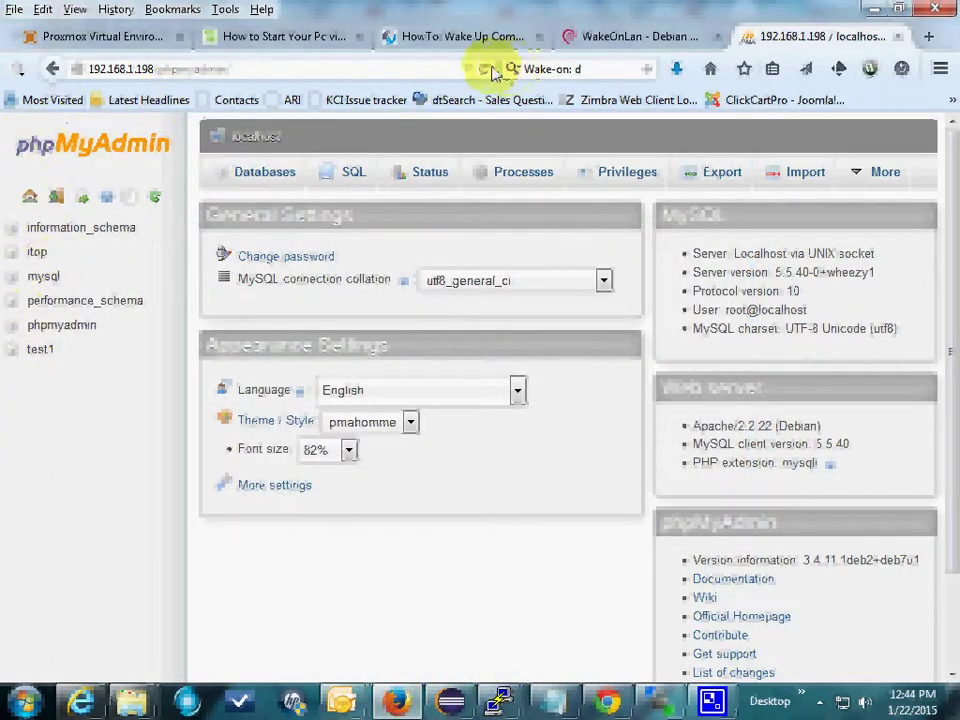
left_click(32, 197)
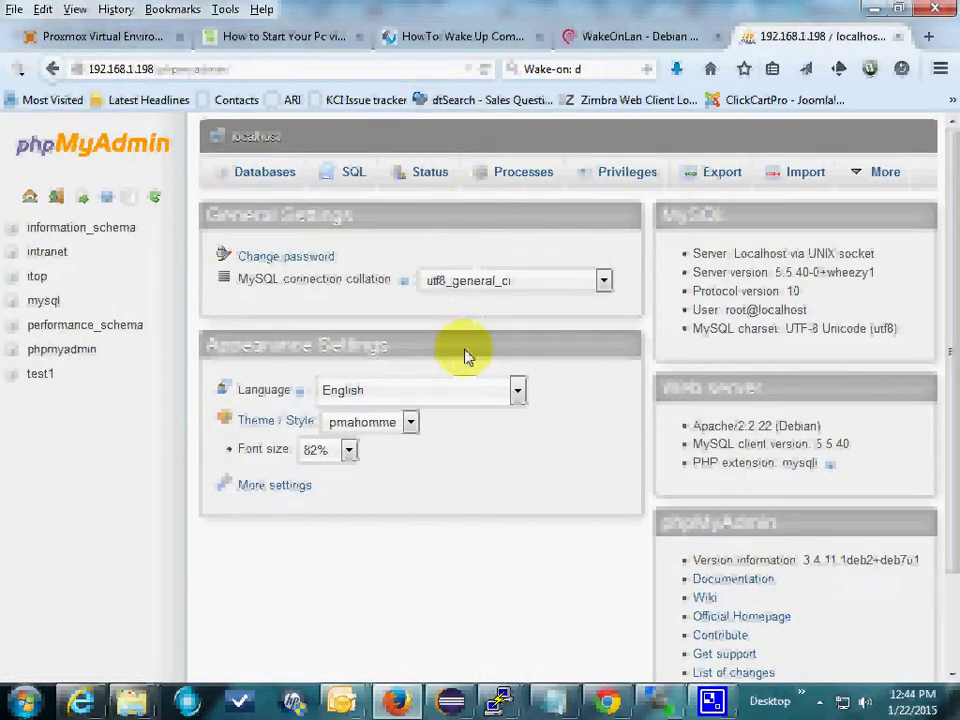
left_click(48, 253)
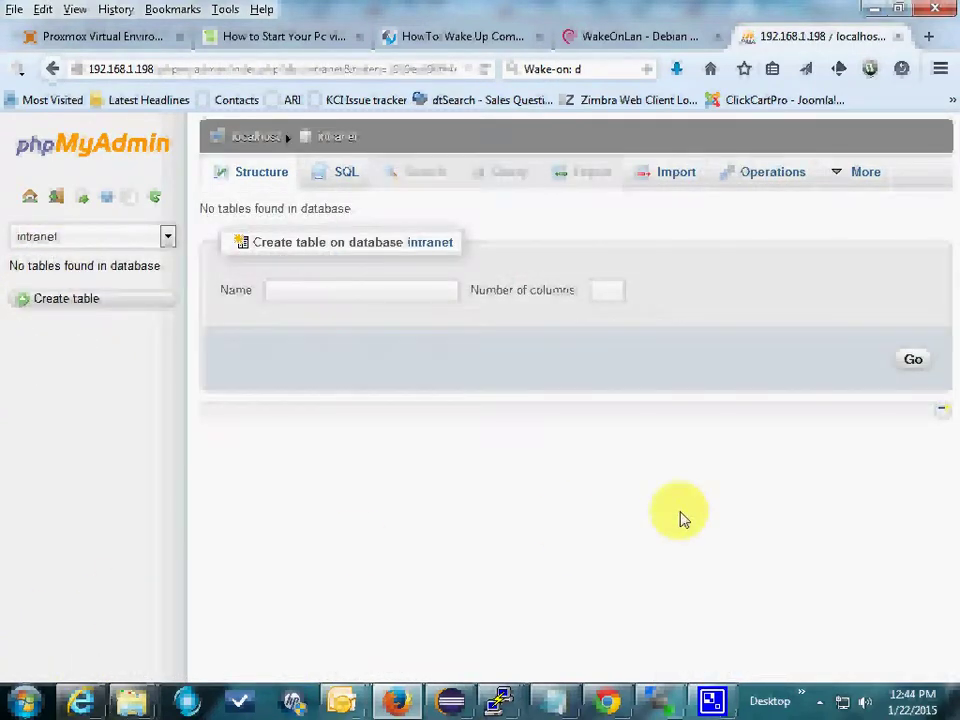
left_click(810, 490)
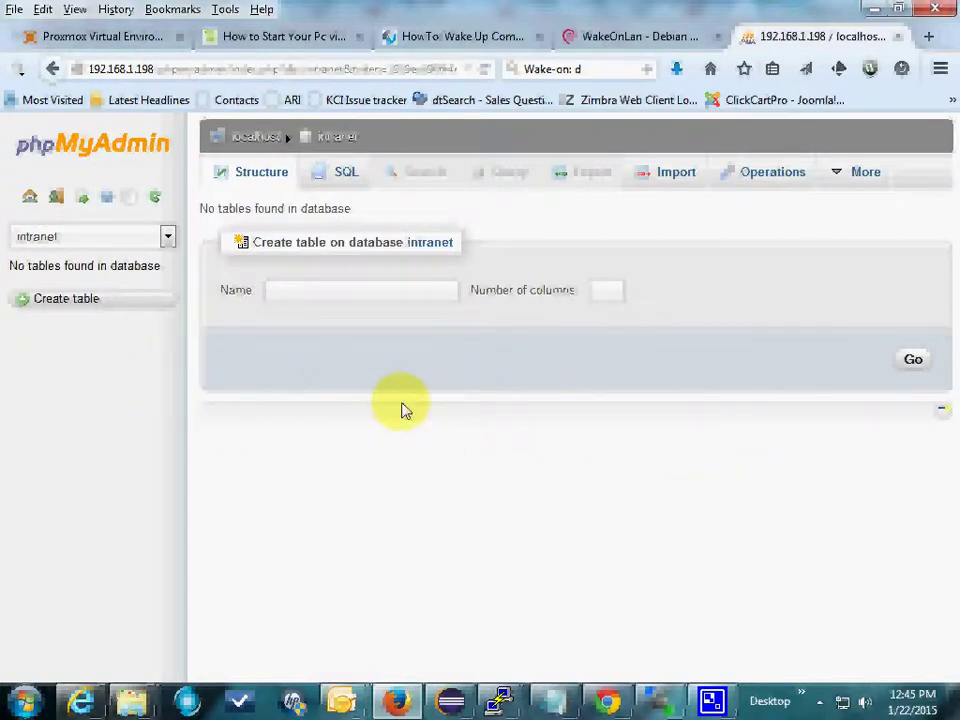
left_click(400, 350)
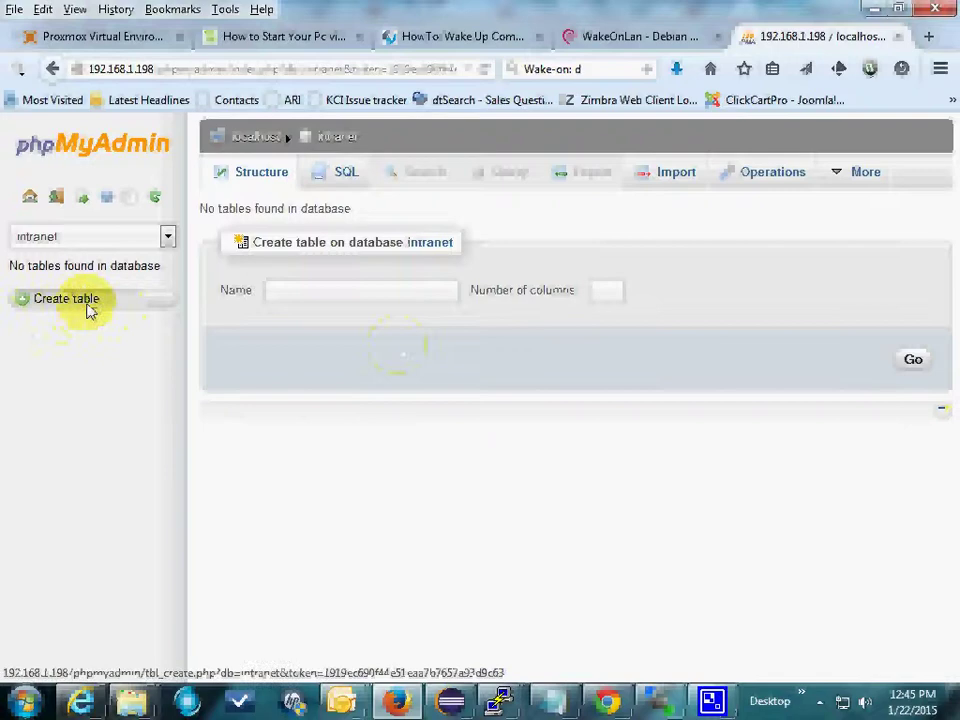
left_click(29, 199)
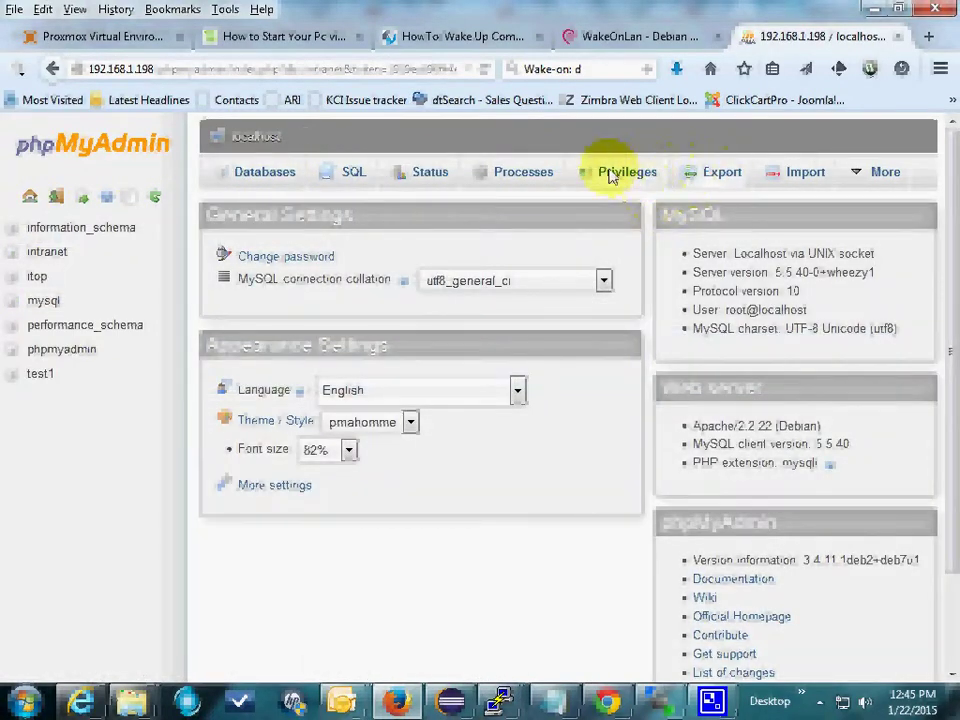
Step: From the Users overview, start a new user cal on host localhost with a password
left_click(612, 173)
scroll(476, 537, "down", 1)
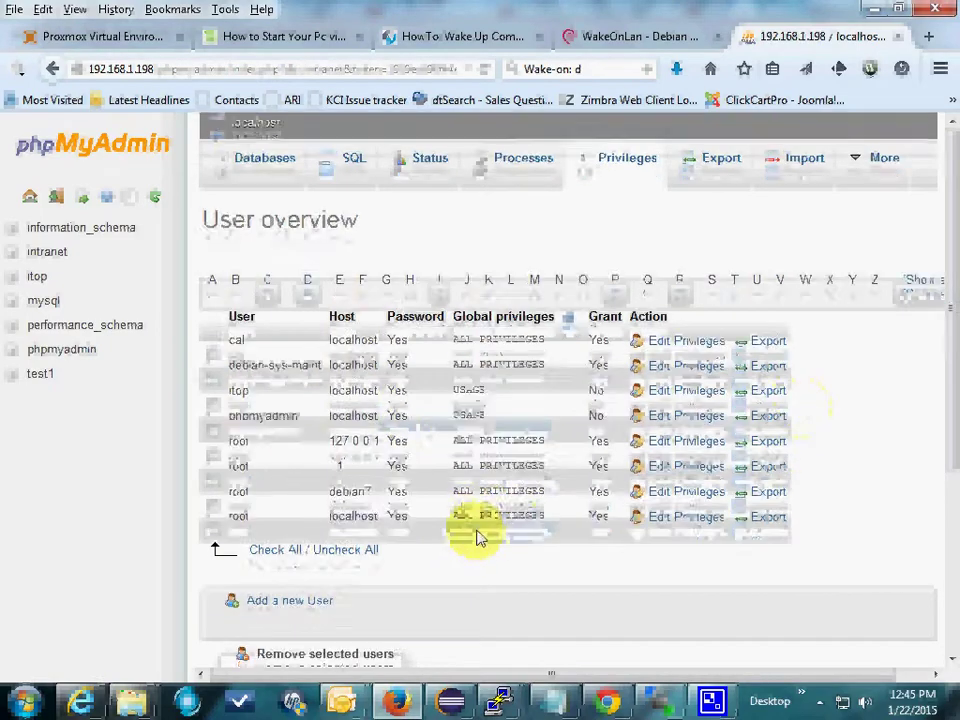
scroll(476, 537, "down", 3)
left_click(263, 403)
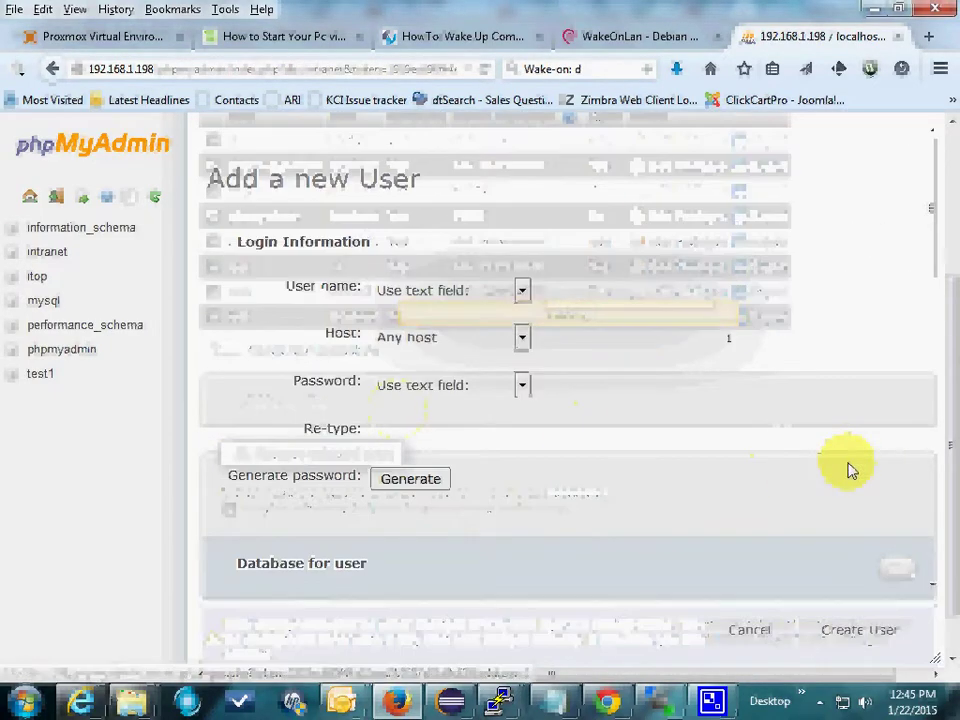
type("cal")
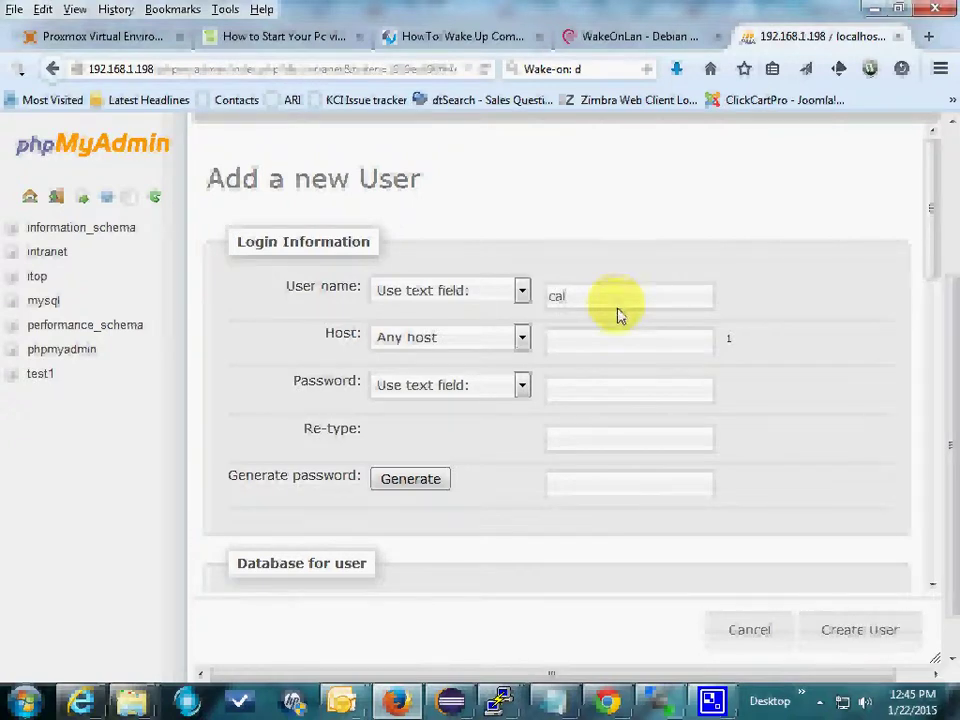
left_click(602, 355)
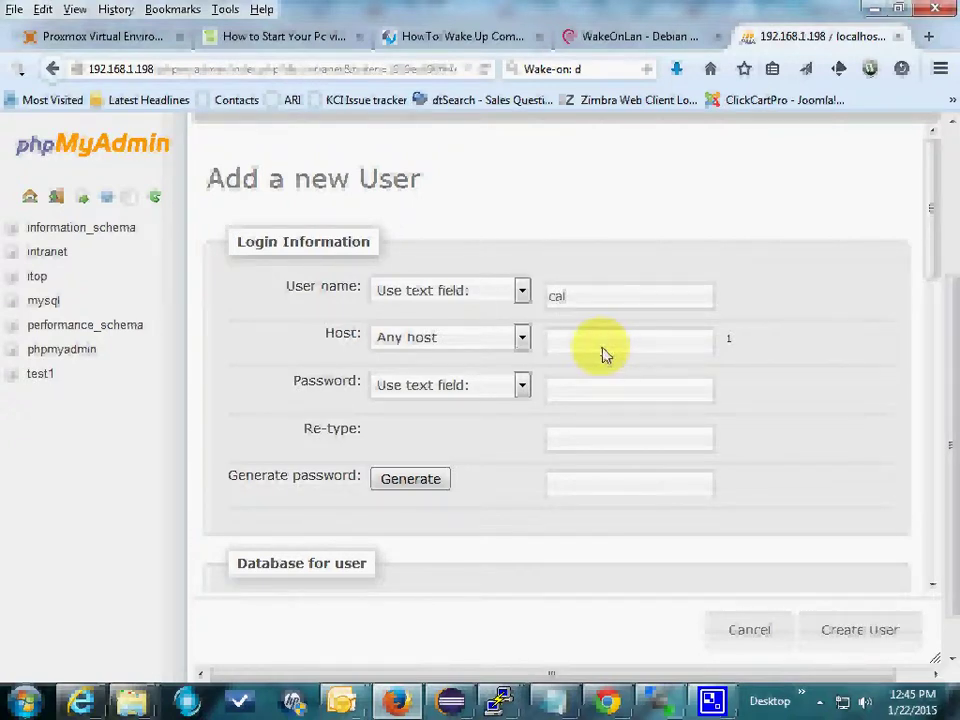
type("localhost")
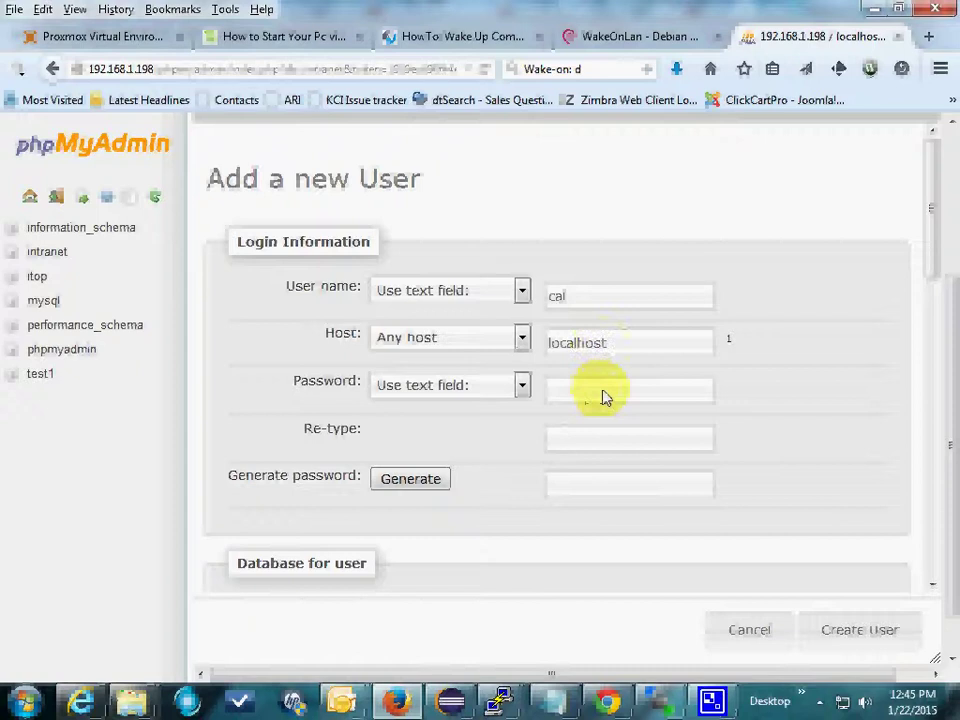
left_click(604, 394)
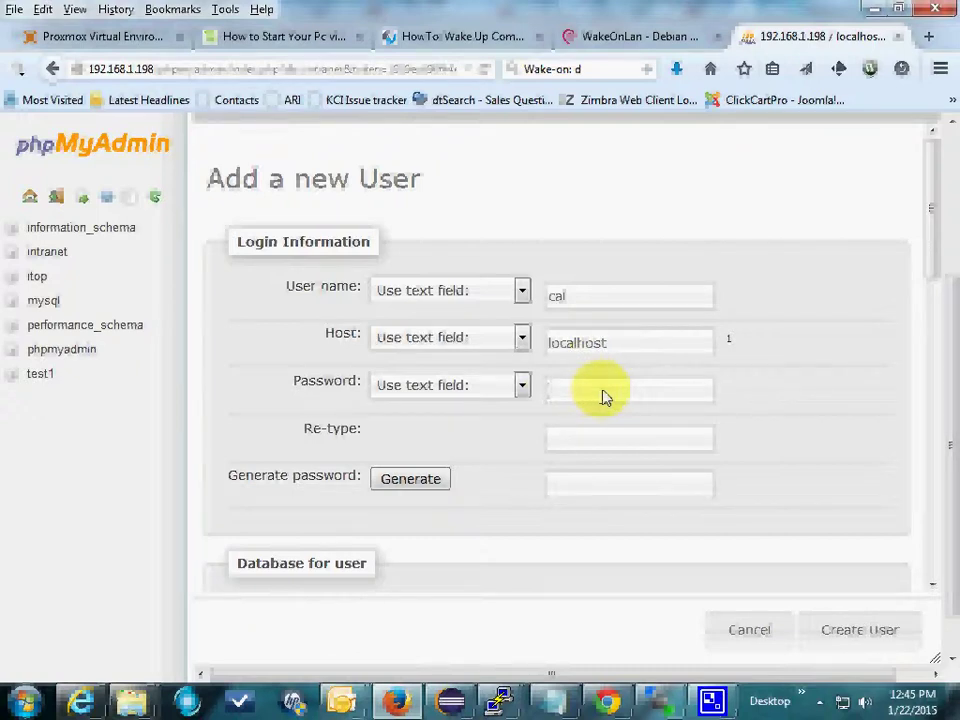
type("cal123")
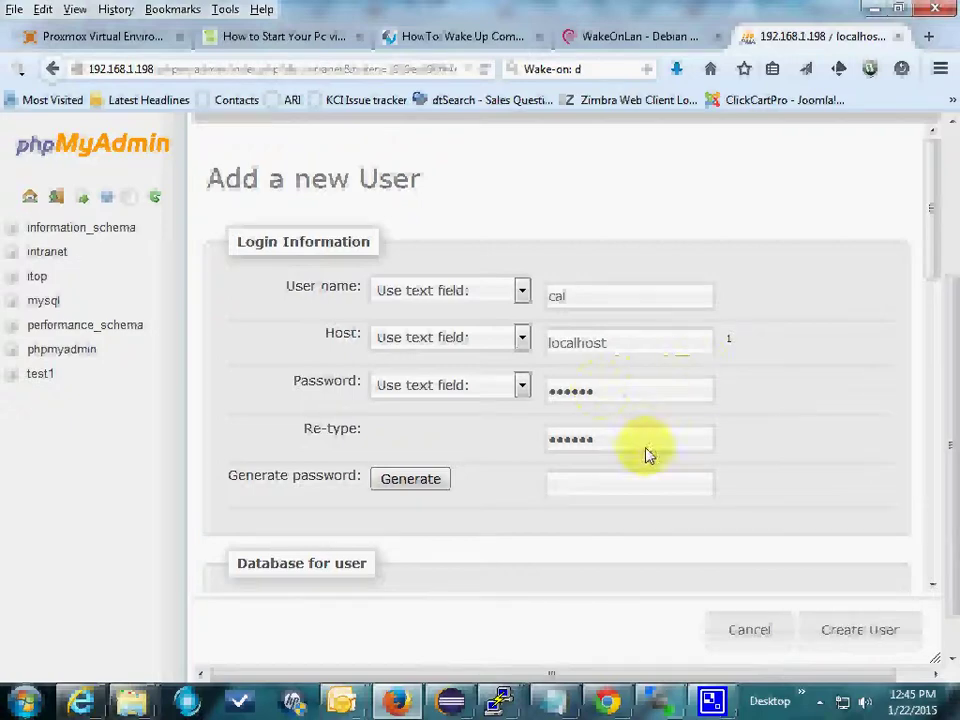
Step: Choose 'Grant all privileges on wildcard name', check all global privileges, and submit
scroll(600, 514, "down", 3)
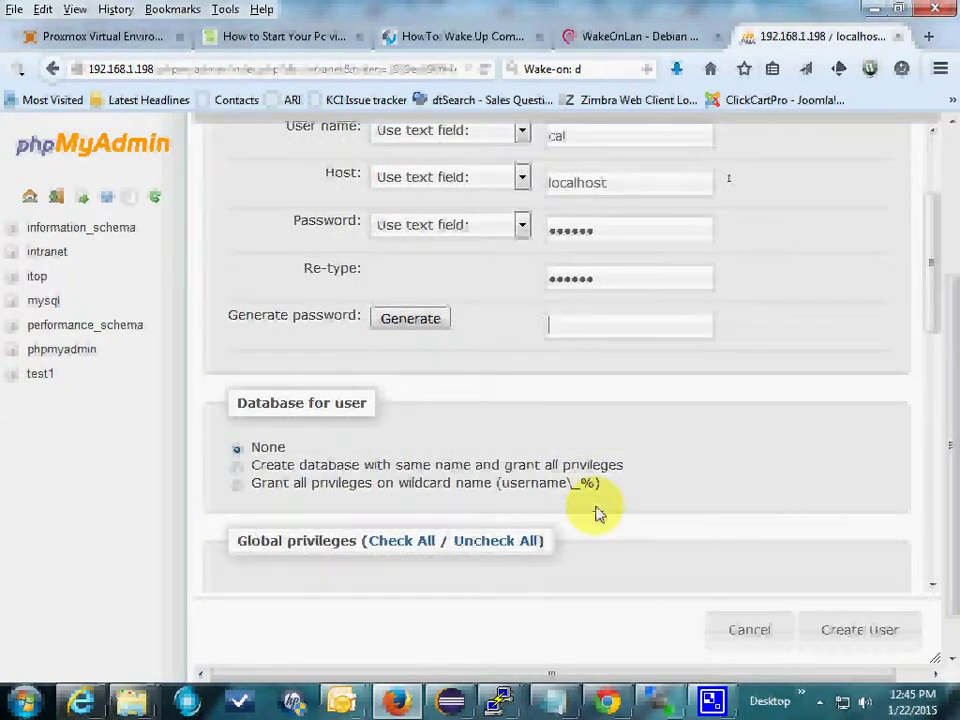
scroll(598, 514, "down", 1)
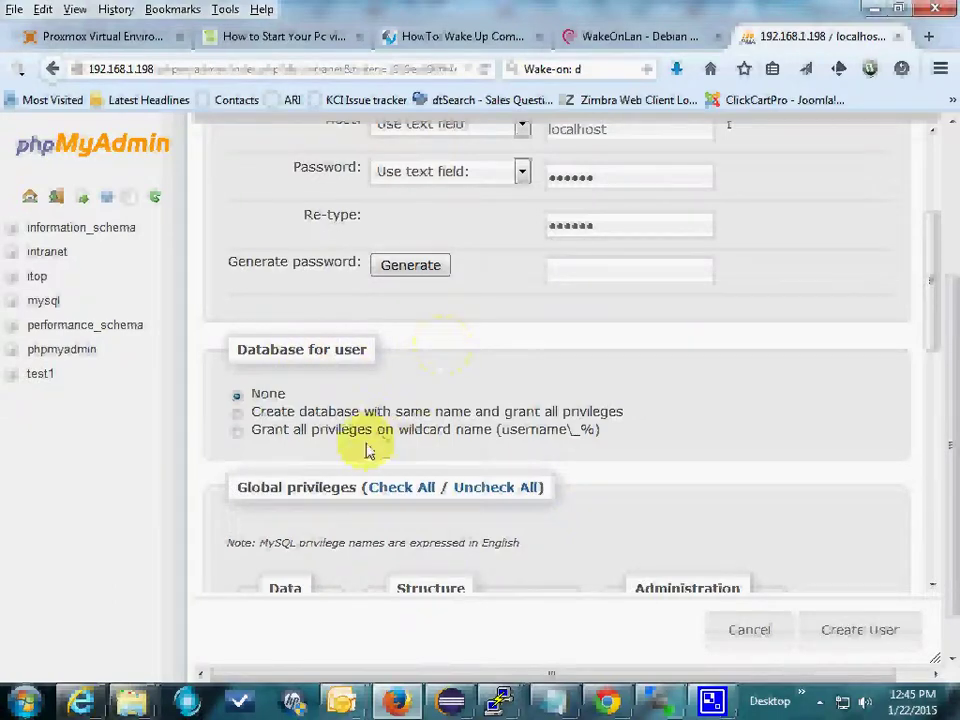
scroll(525, 450, "down", 3)
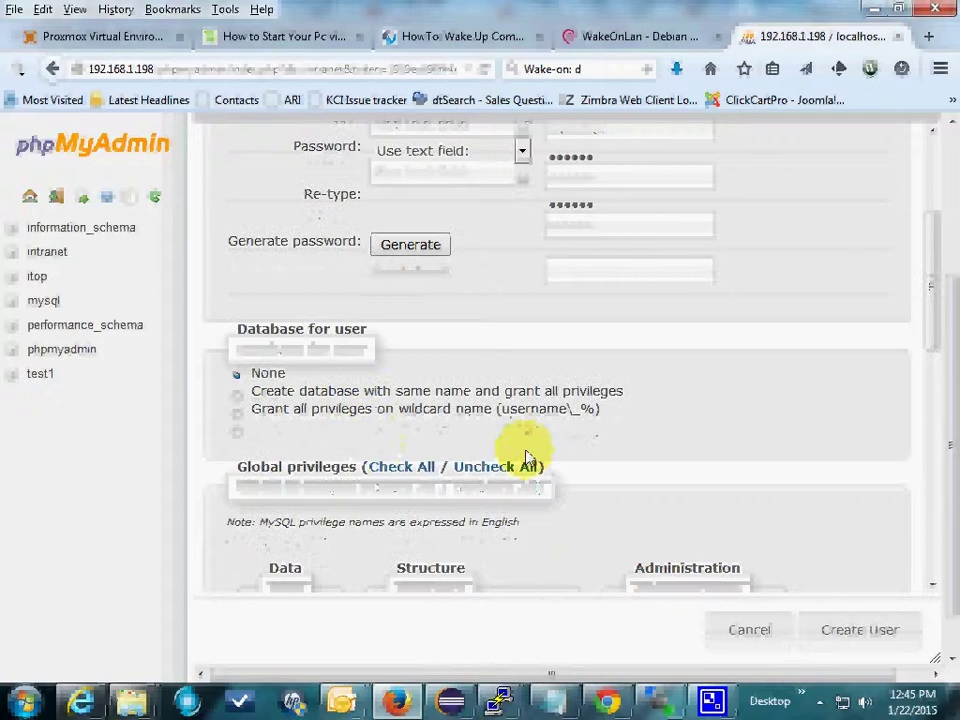
scroll(525, 455, "up", 3)
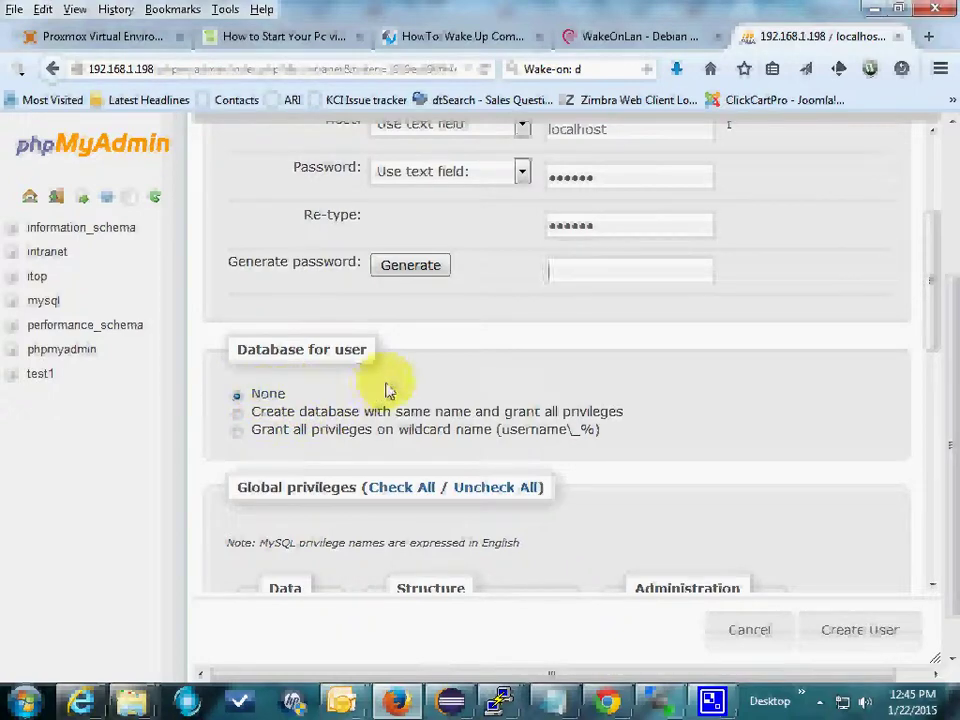
left_click(240, 432)
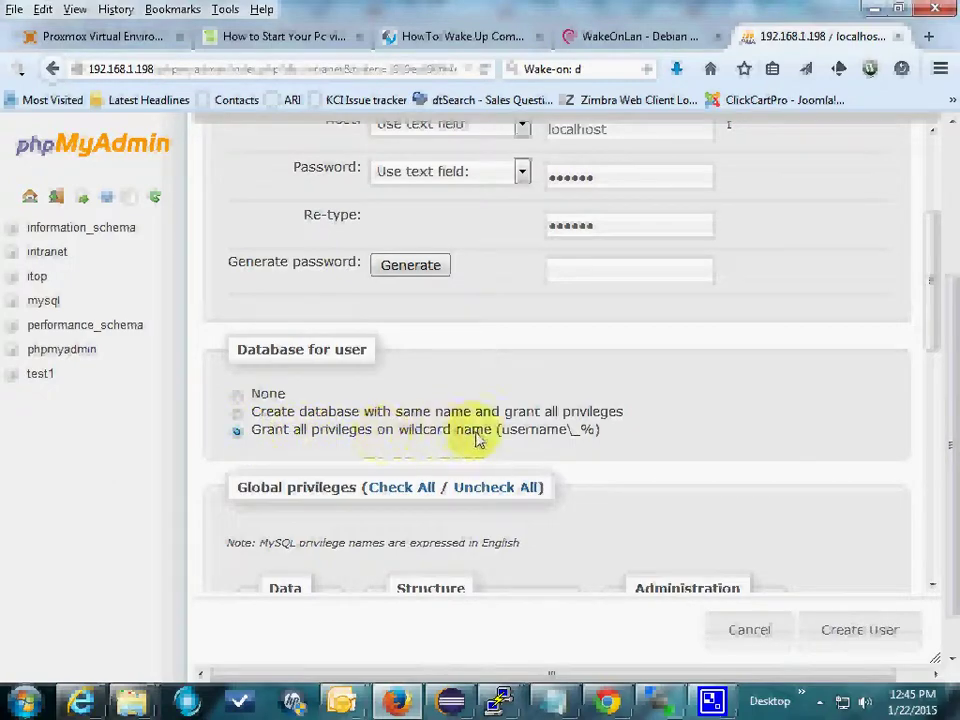
scroll(611, 426, "down", 5)
scroll(611, 426, "down", 7)
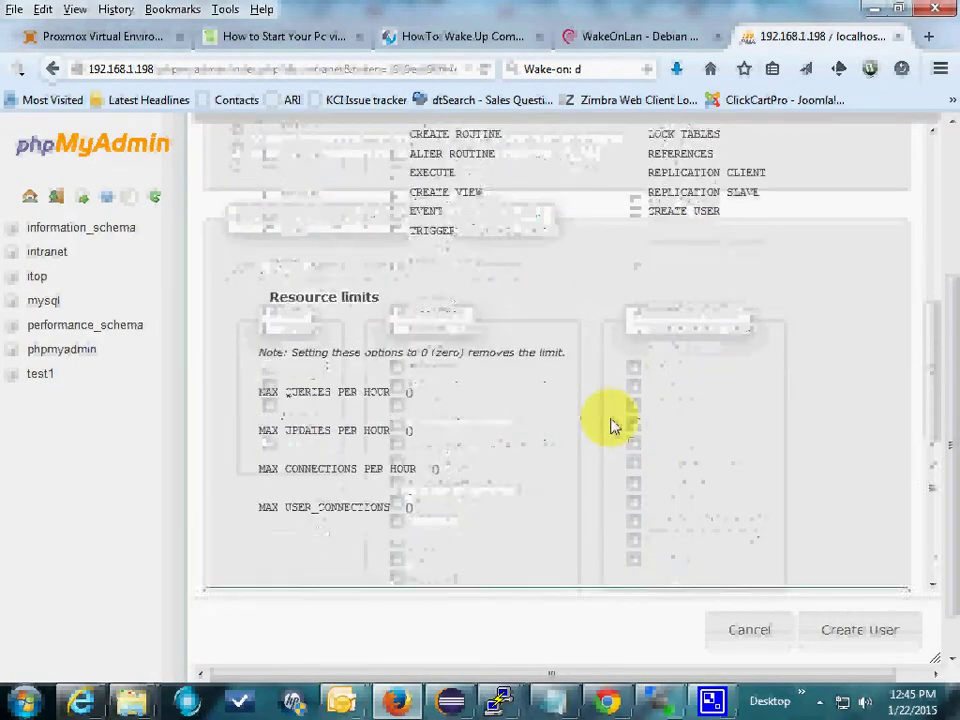
scroll(611, 419, "up", 14)
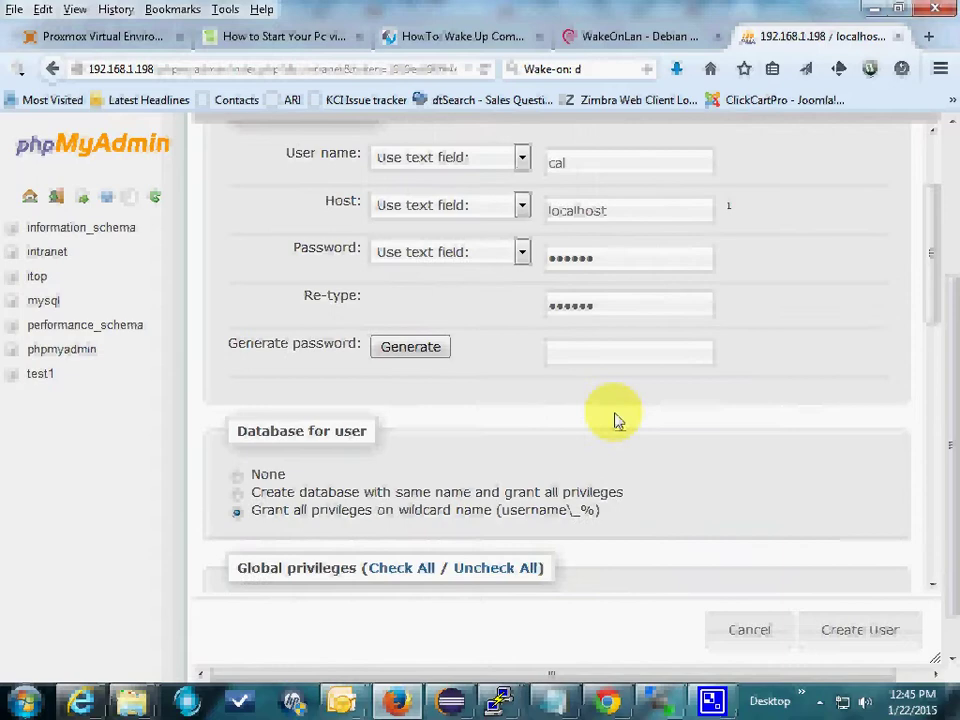
scroll(613, 420, "down", 6)
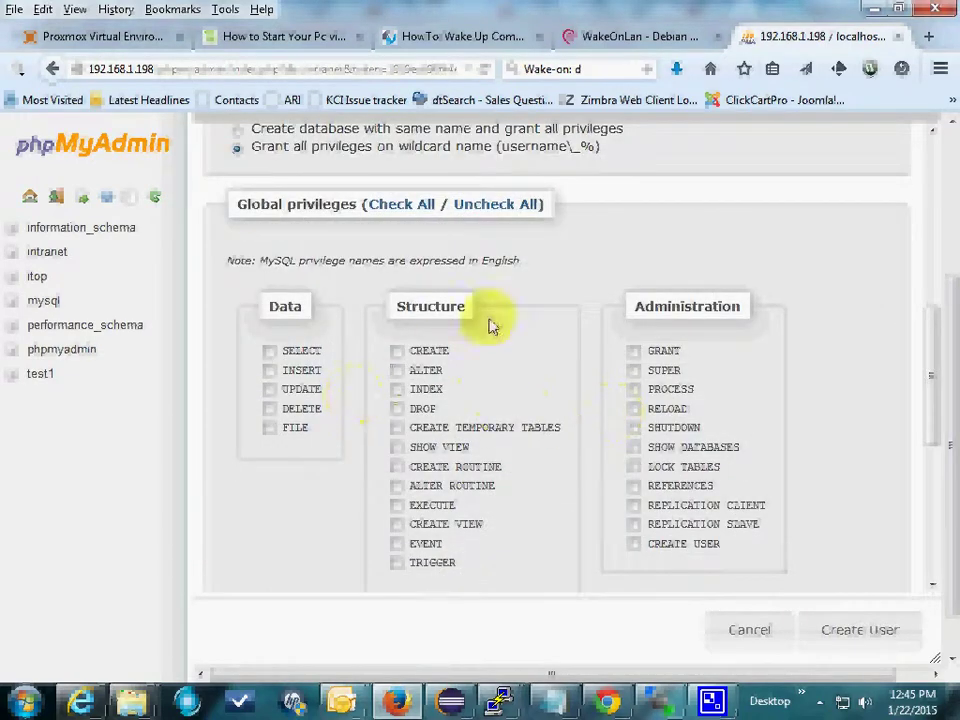
left_click(402, 205)
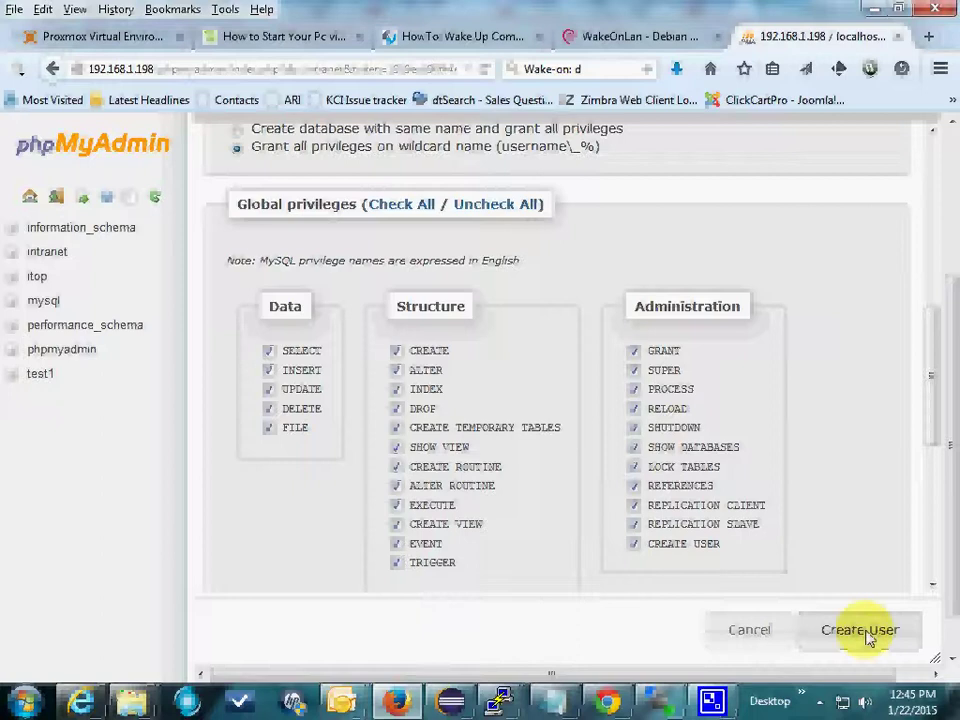
left_click(866, 632)
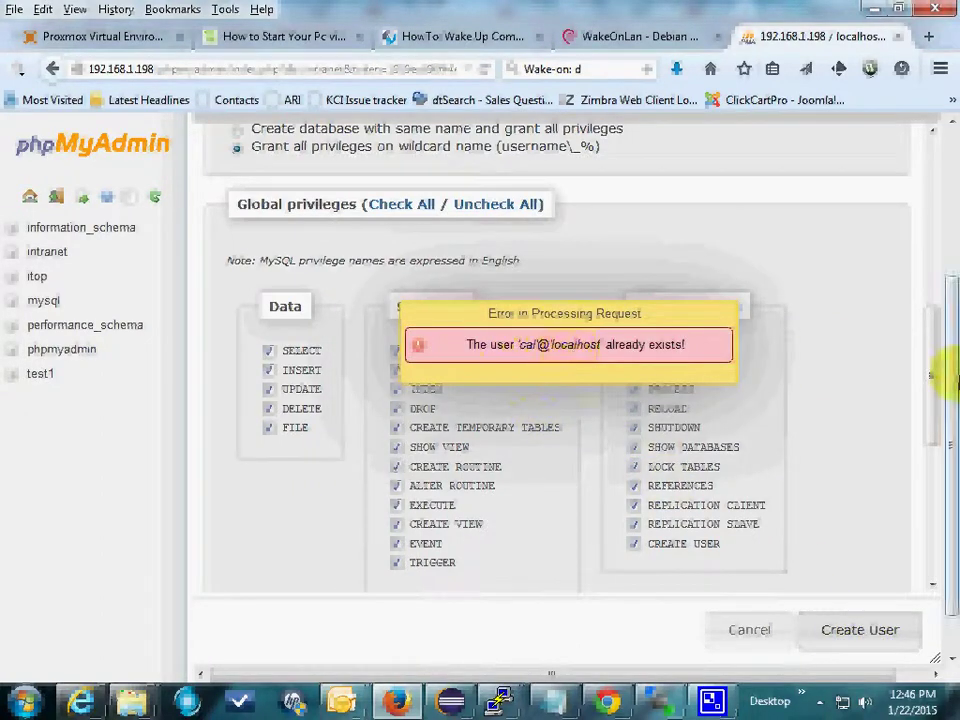
Step: Change the user name to cal2 and resubmit, then review it with ALL PRIVILEGES
left_click_drag(938, 400, 938, 253)
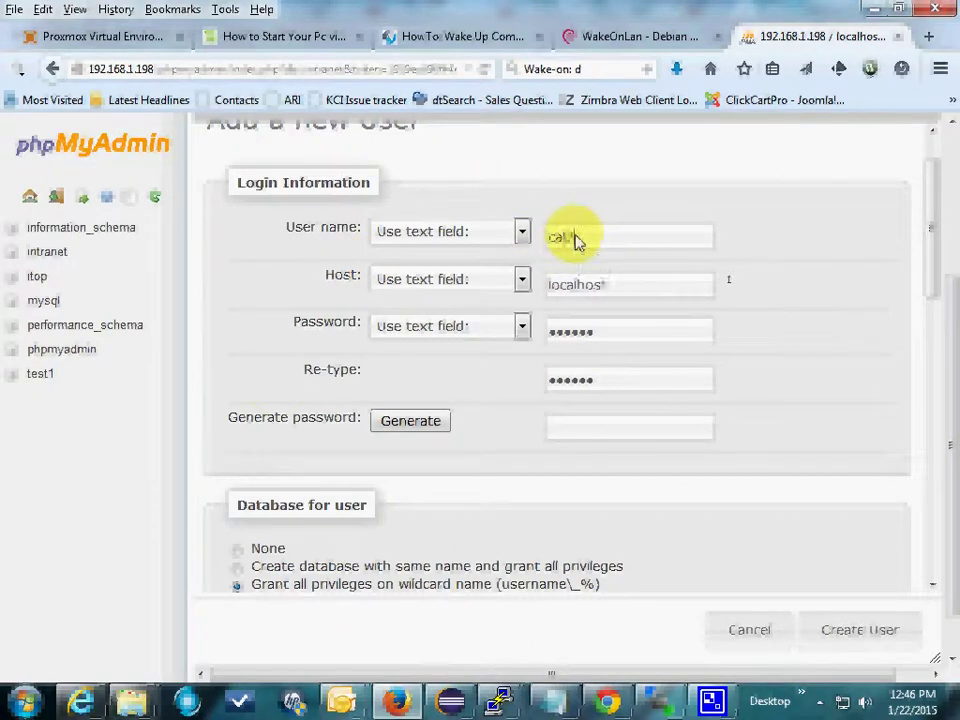
type("2")
left_click(864, 638)
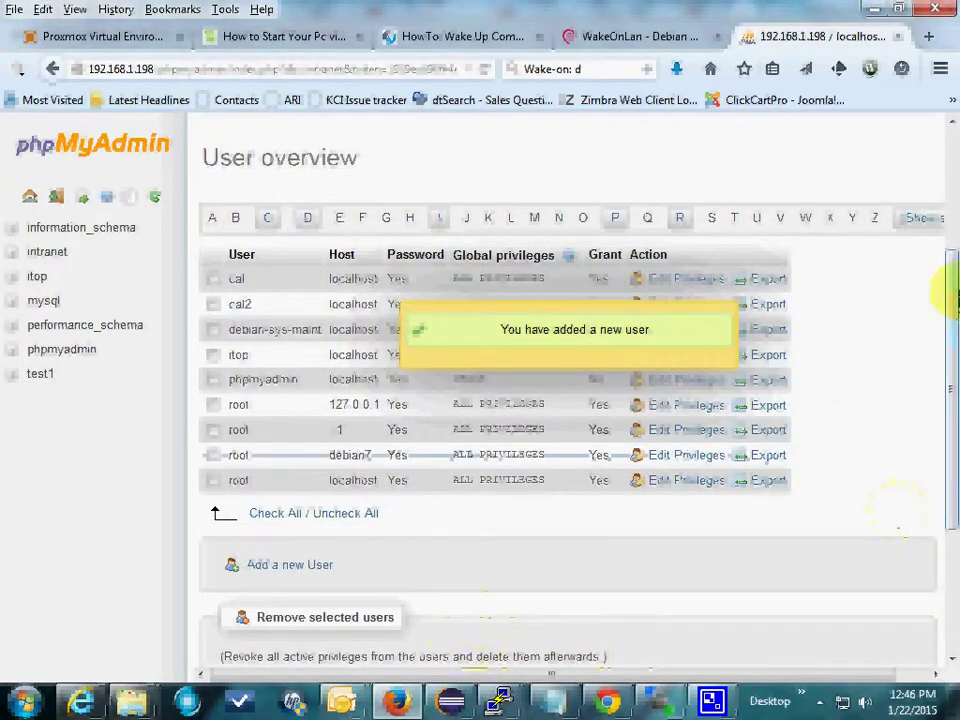
mouse_move(949, 268)
left_mouse_down()
mouse_move(949, 386)
mouse_move(935, 282)
left_mouse_up()
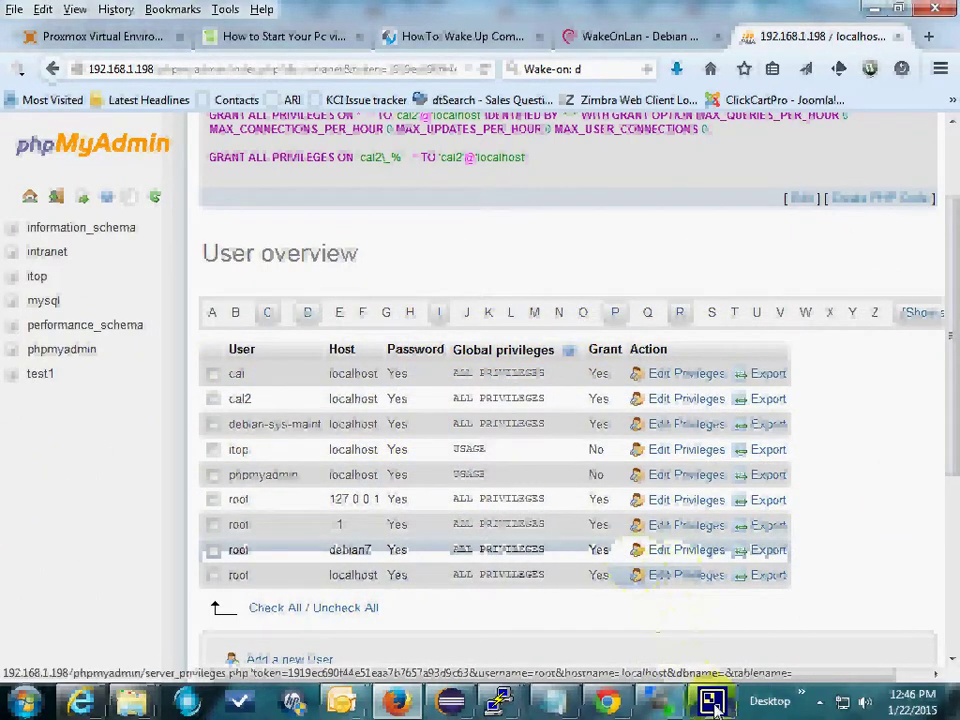
mouse_move(714, 704)
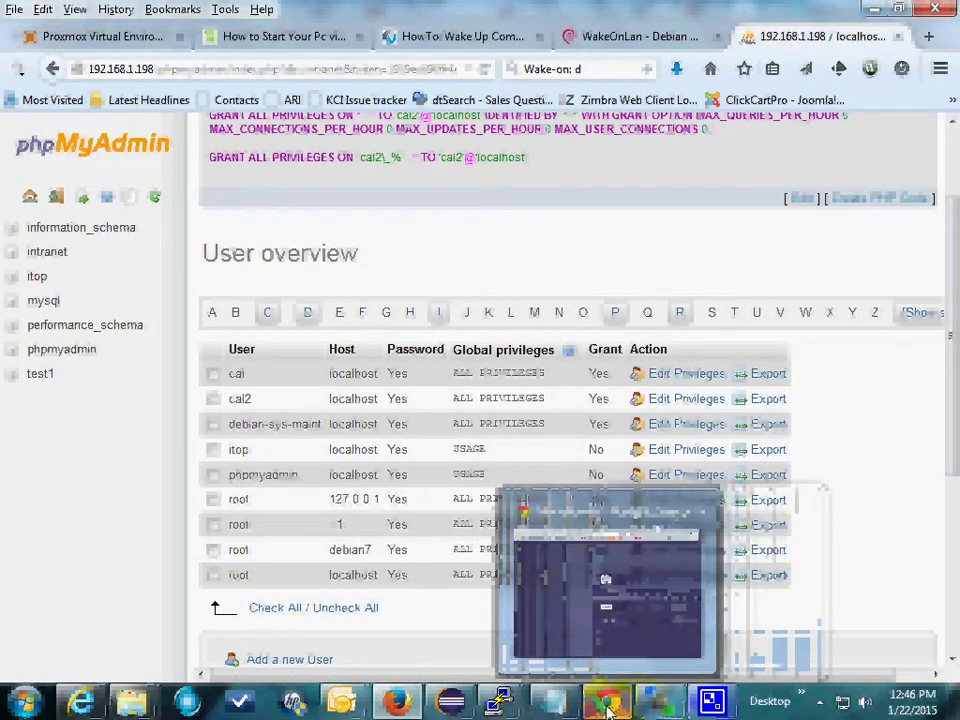
Step: Browse to /var/www/webcal/install in WinSCP's remote panel to confirm the installer files exist
left_click(668, 710)
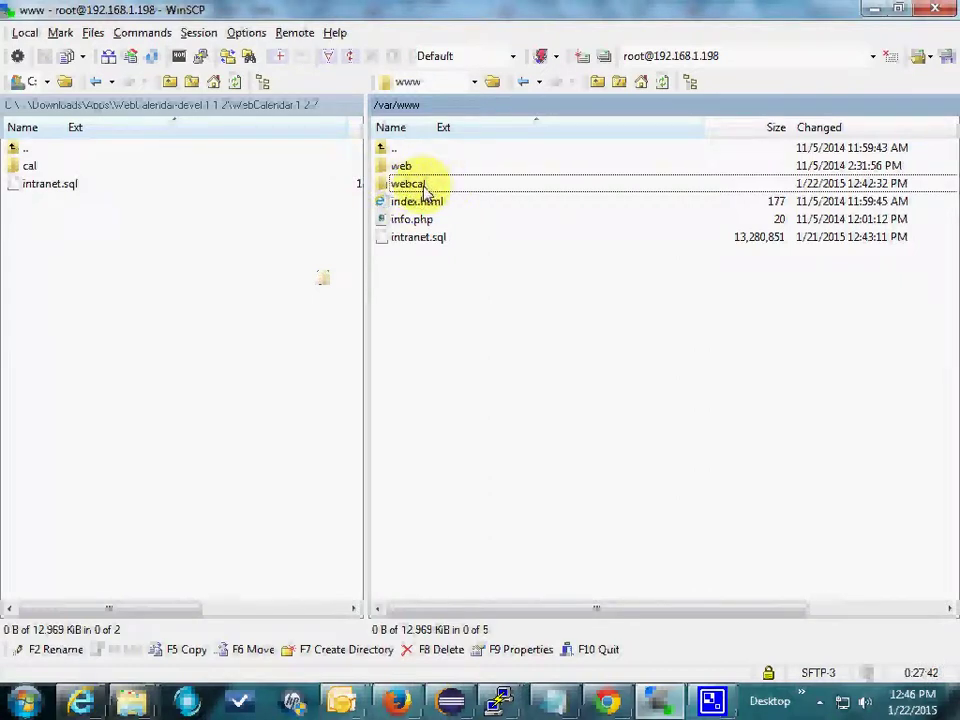
double_click(424, 190)
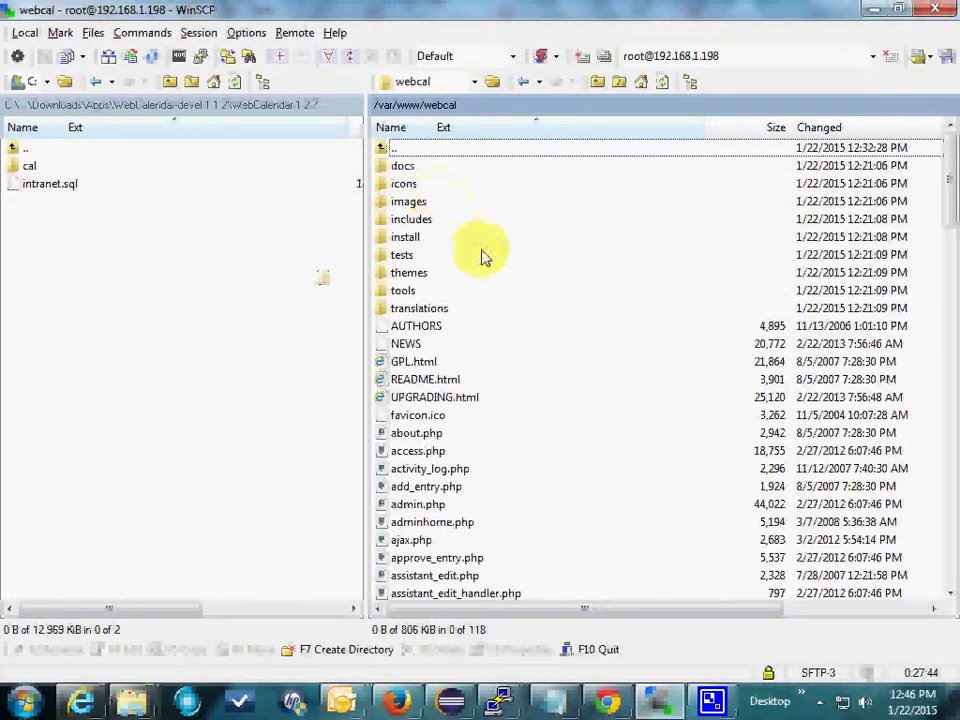
double_click(406, 238)
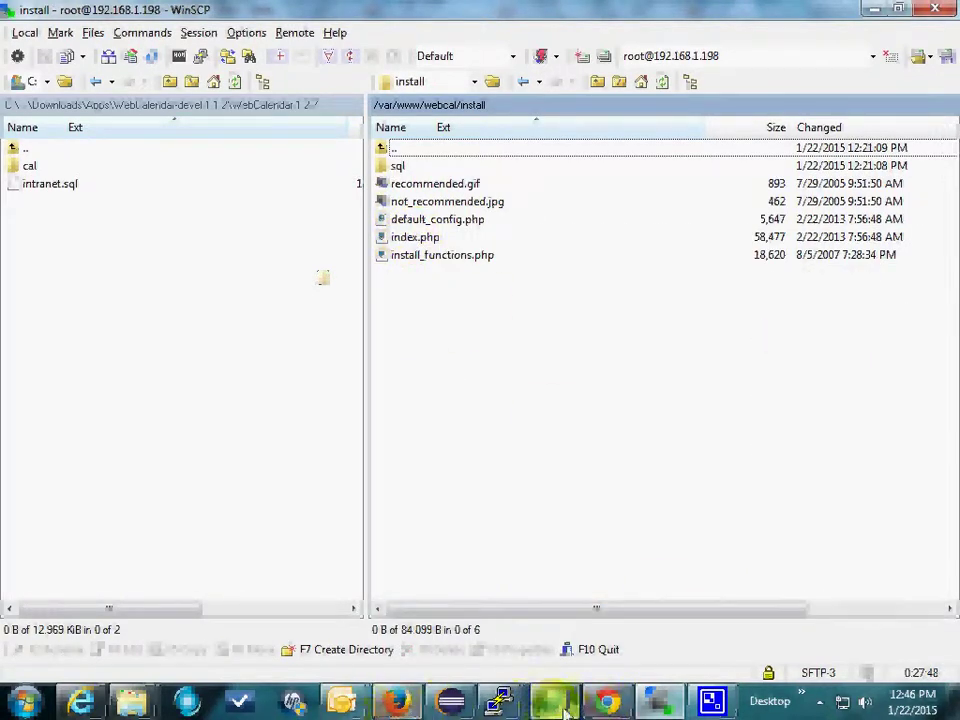
left_click(607, 703)
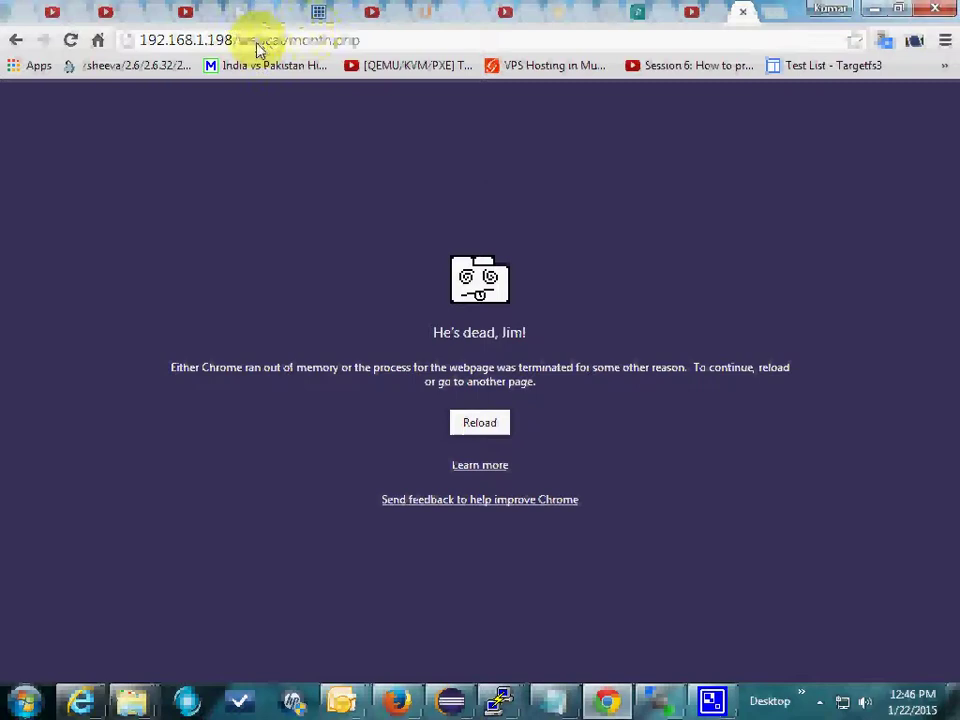
Step: Point Chrome's address bar at 192.168.1.198/webcal/install/index.php and copy the full URL
key("shift+End")
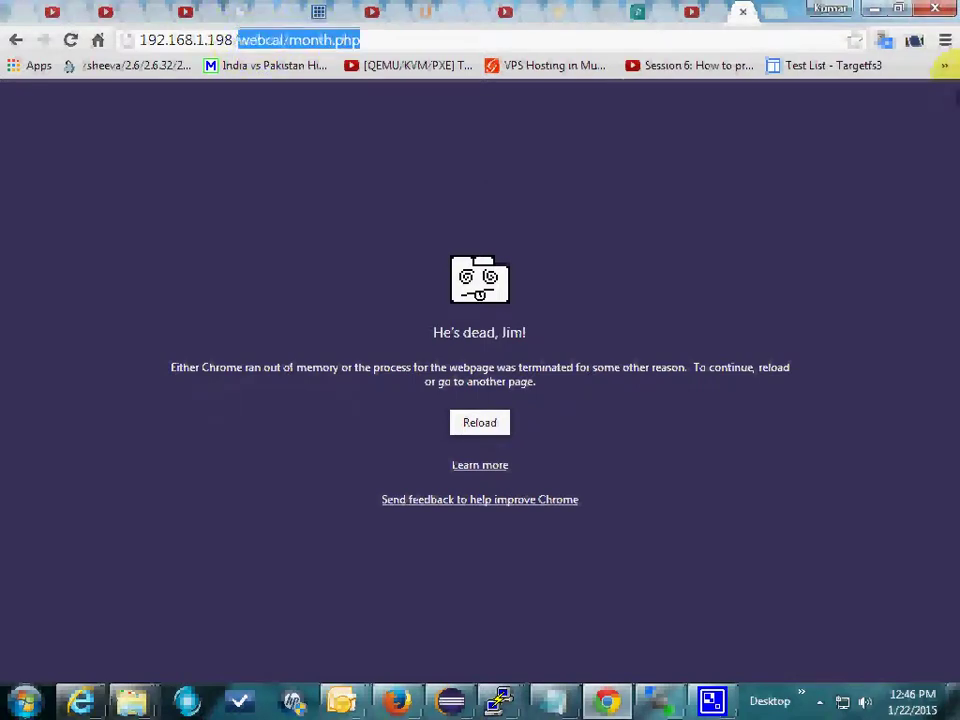
type("/we")
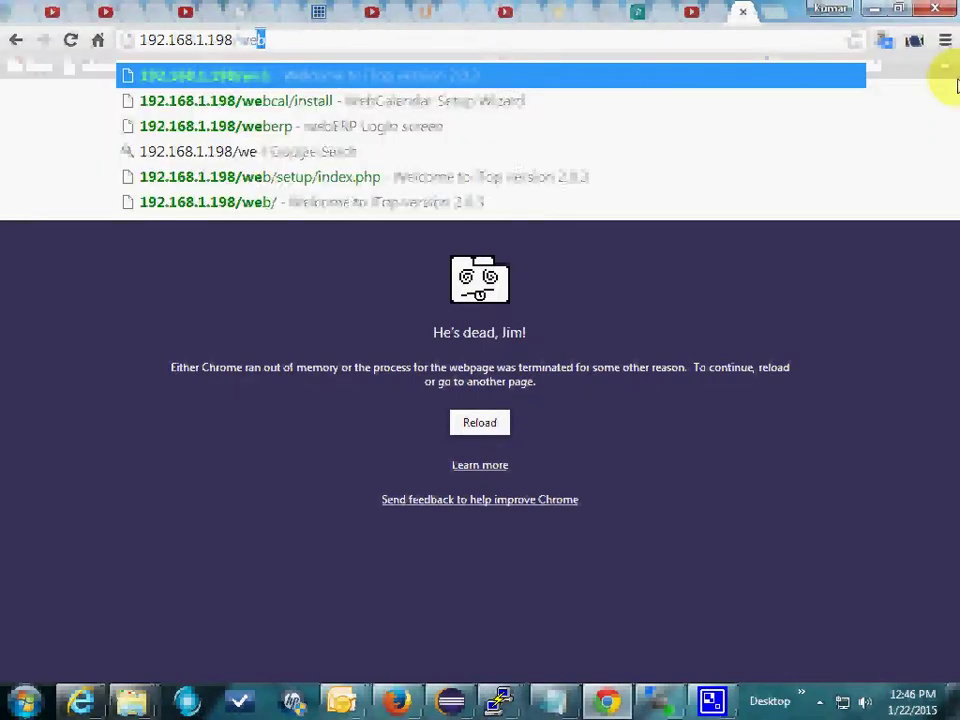
type("bcal/install")
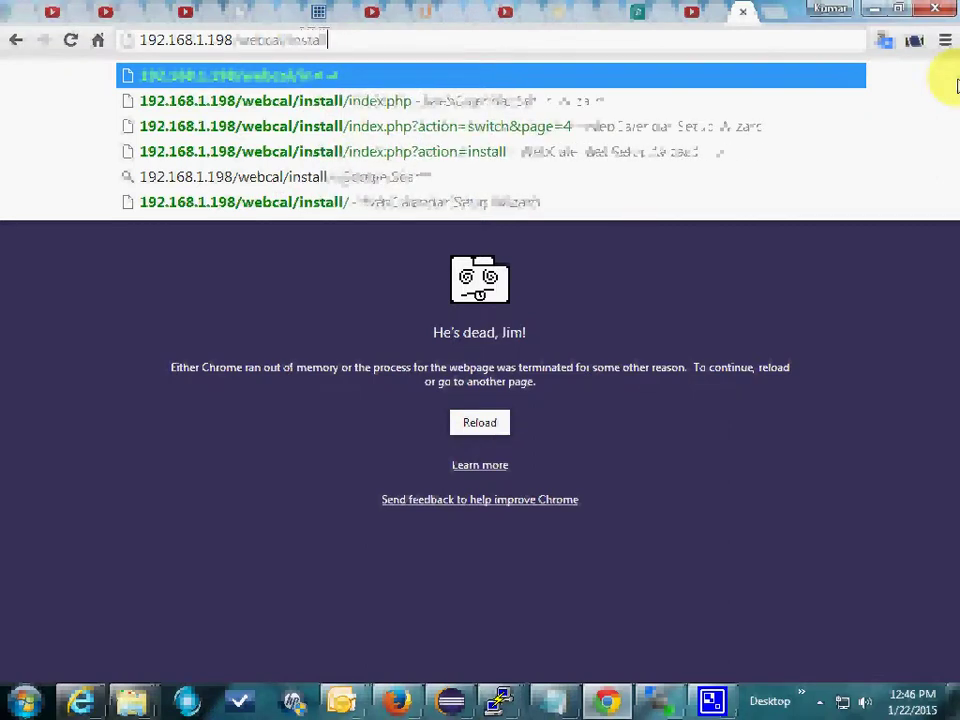
key("Return")
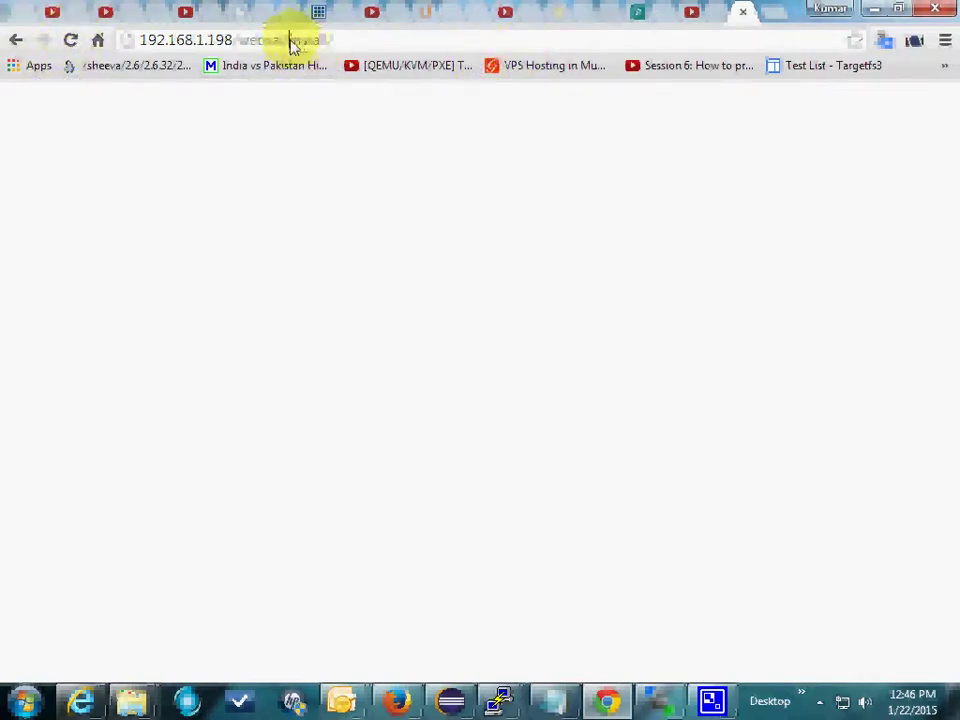
left_click_drag(290, 40, 510, 75)
type("install/index.php")
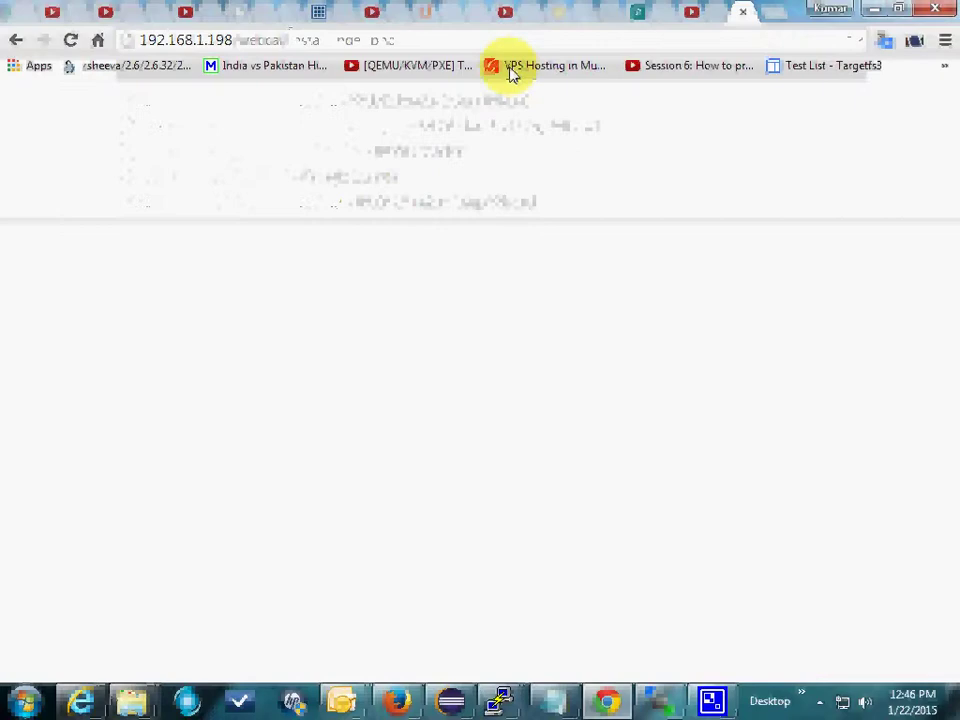
key("Return")
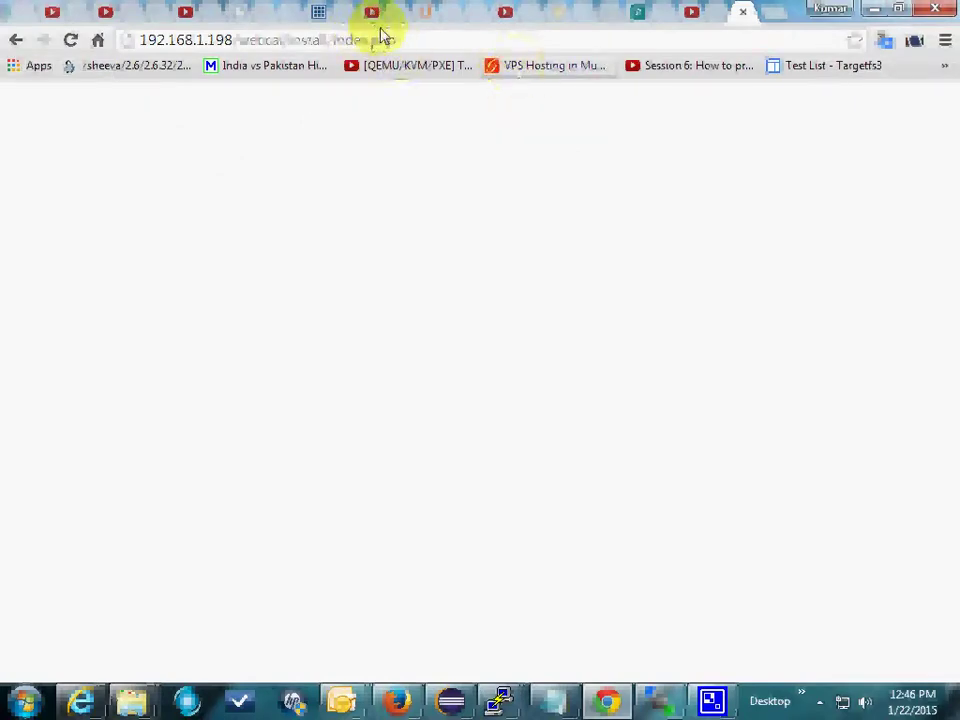
left_click_drag(381, 37, 6, 15)
key("ctrl+c")
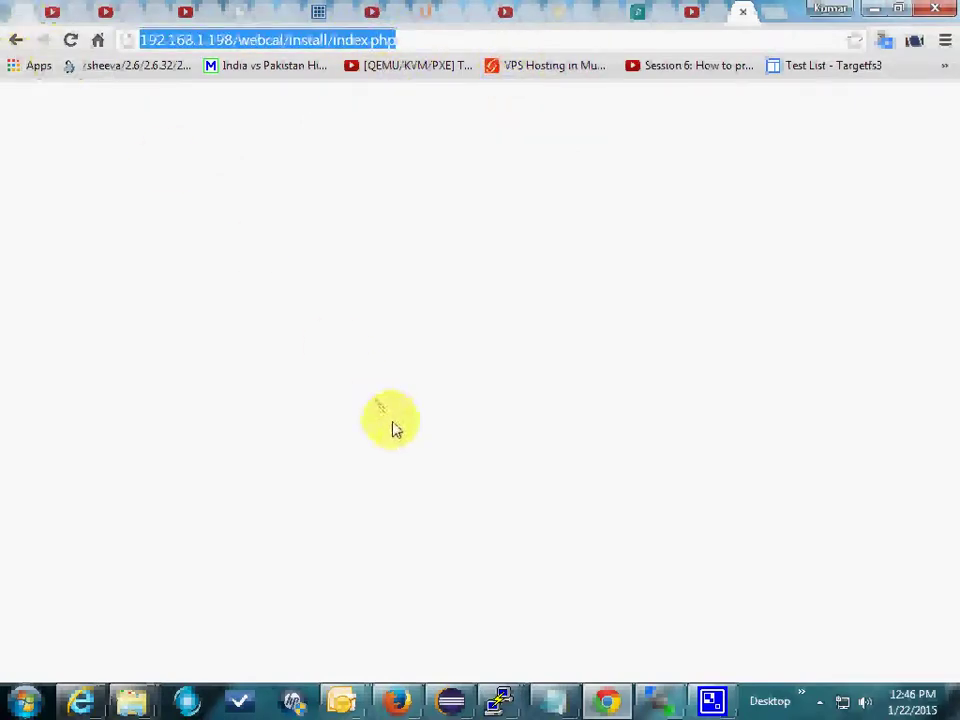
Step: Load the copied installer address in a new Firefox tab
left_click(396, 700)
key("ctrl+t")
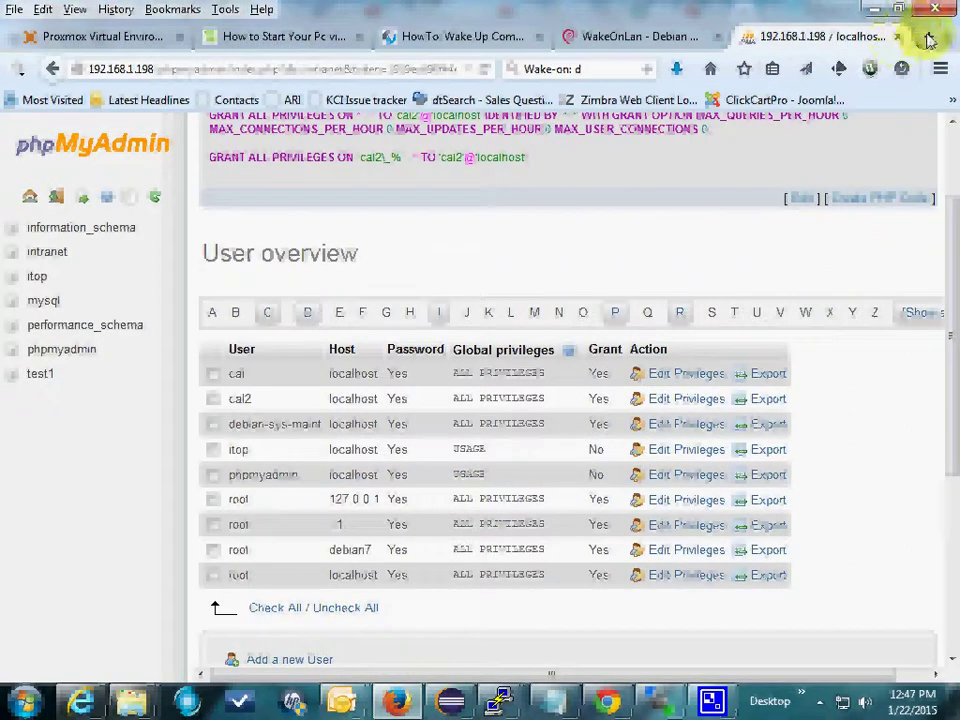
key("ctrl+v")
key("Return")
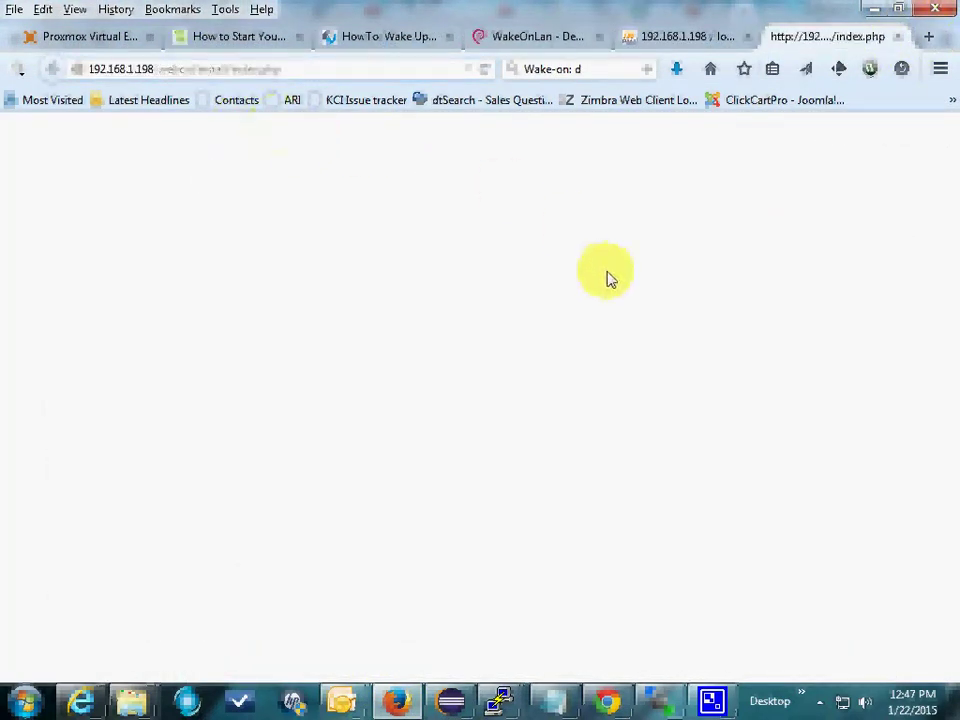
Step: Run /etc/init.d/apache2 restart in the PuTTY session to restart Apache
mouse_move(515, 706)
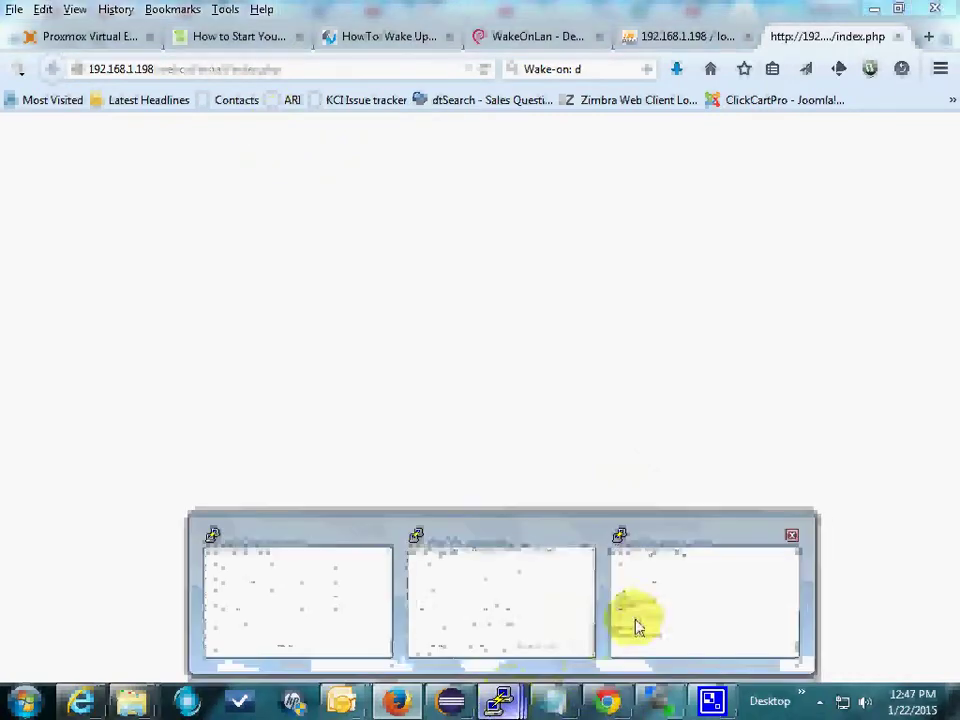
left_click(690, 621)
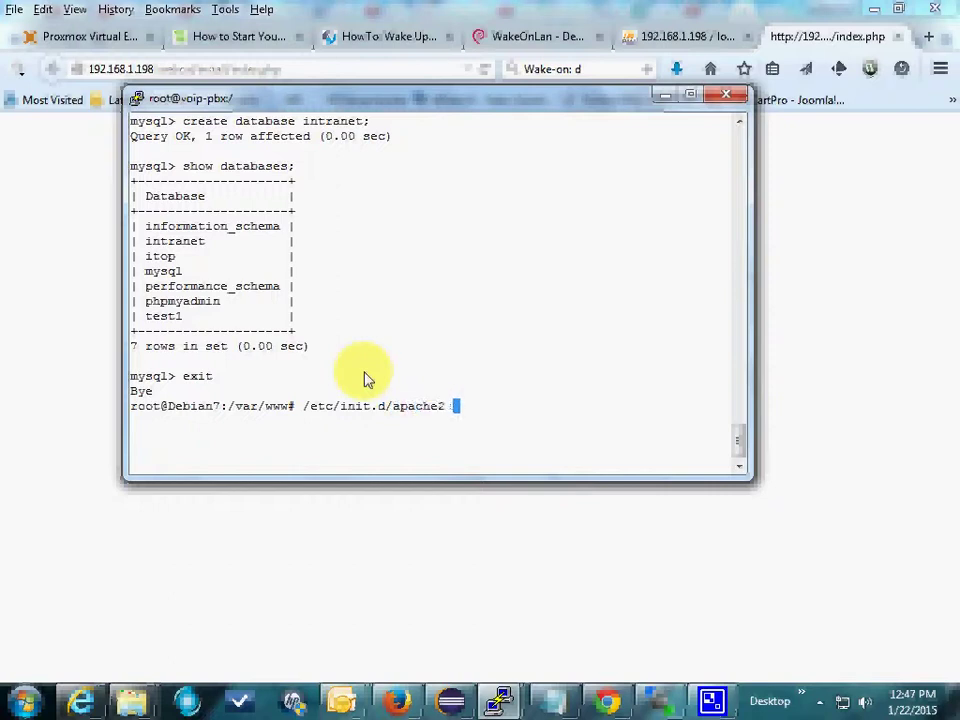
type("tar")
key("Return")
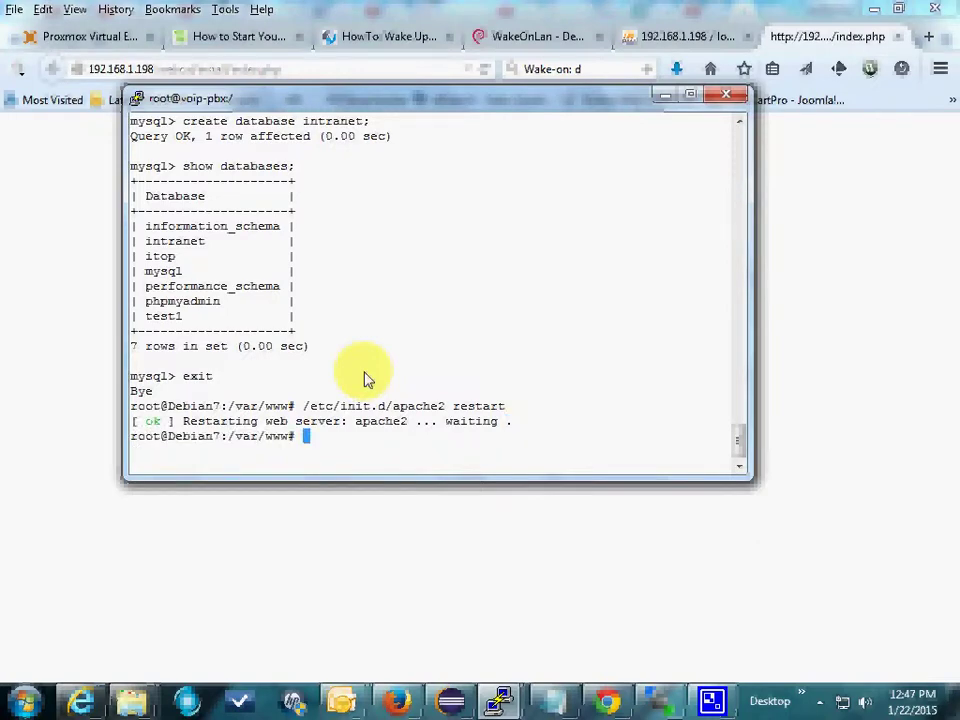
Step: Reload the installer in Firefox and read the Step 1 title and session check instructions
left_click(403, 72)
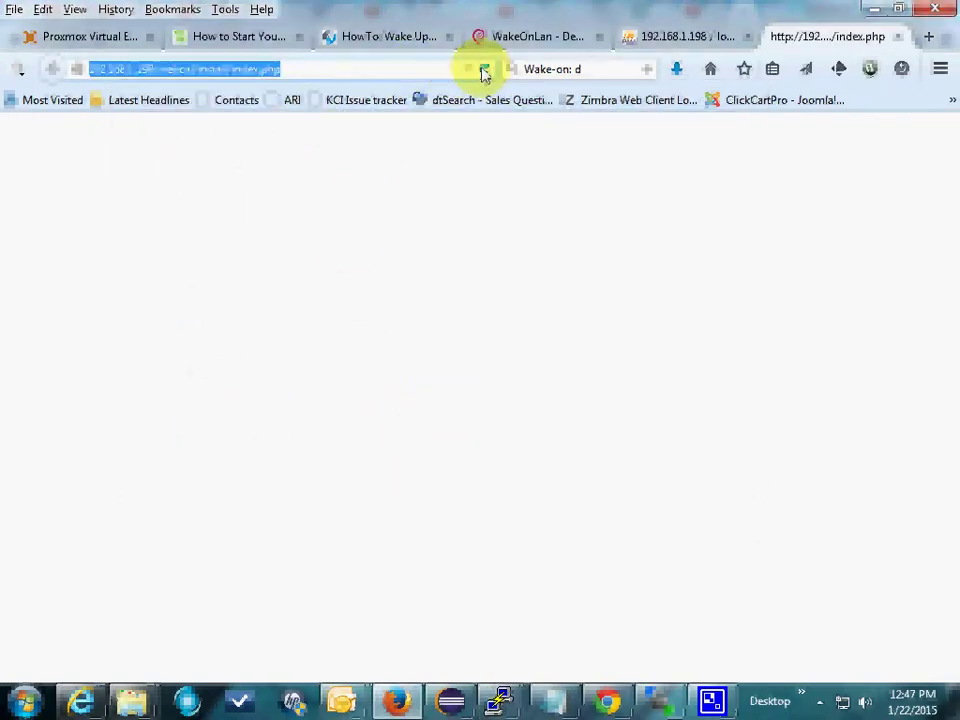
left_click(484, 70)
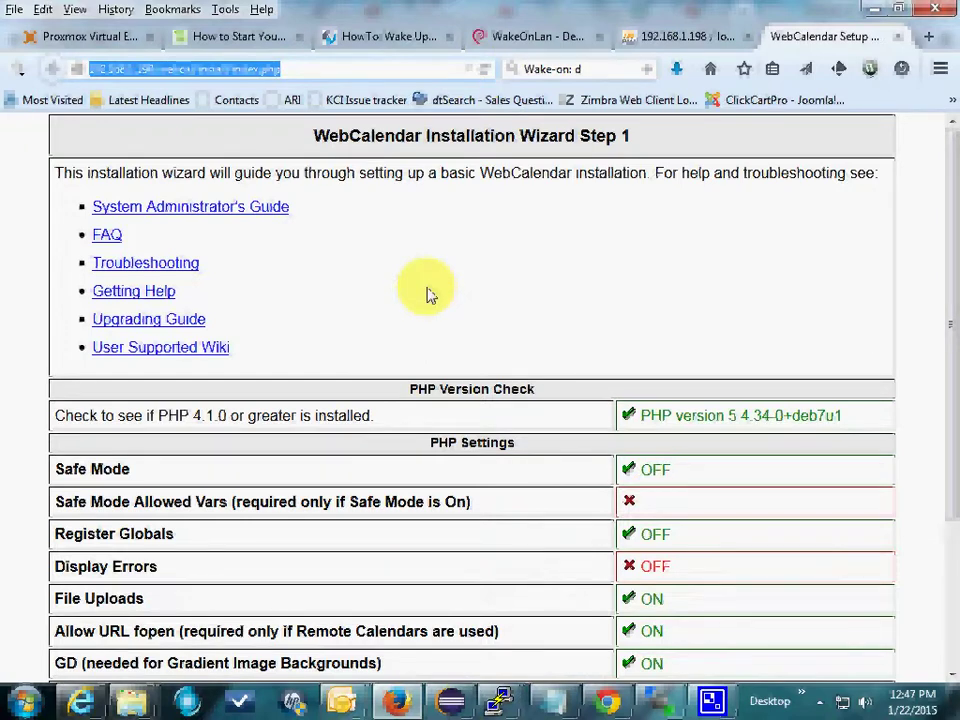
left_click_drag(292, 132, 727, 150)
left_click(664, 139)
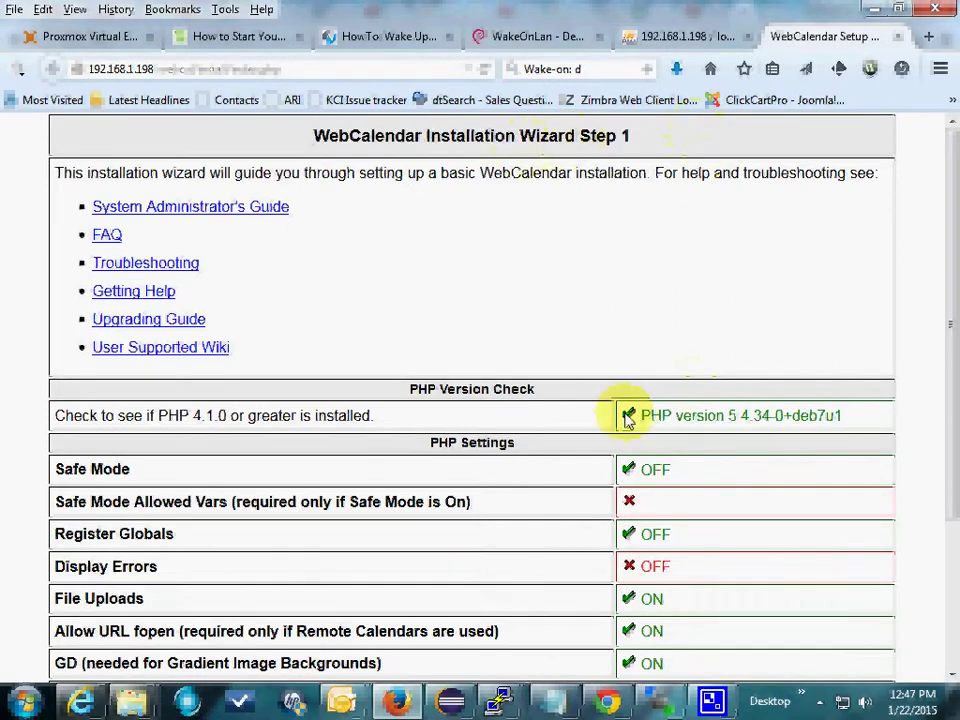
scroll(626, 416, "down", 4)
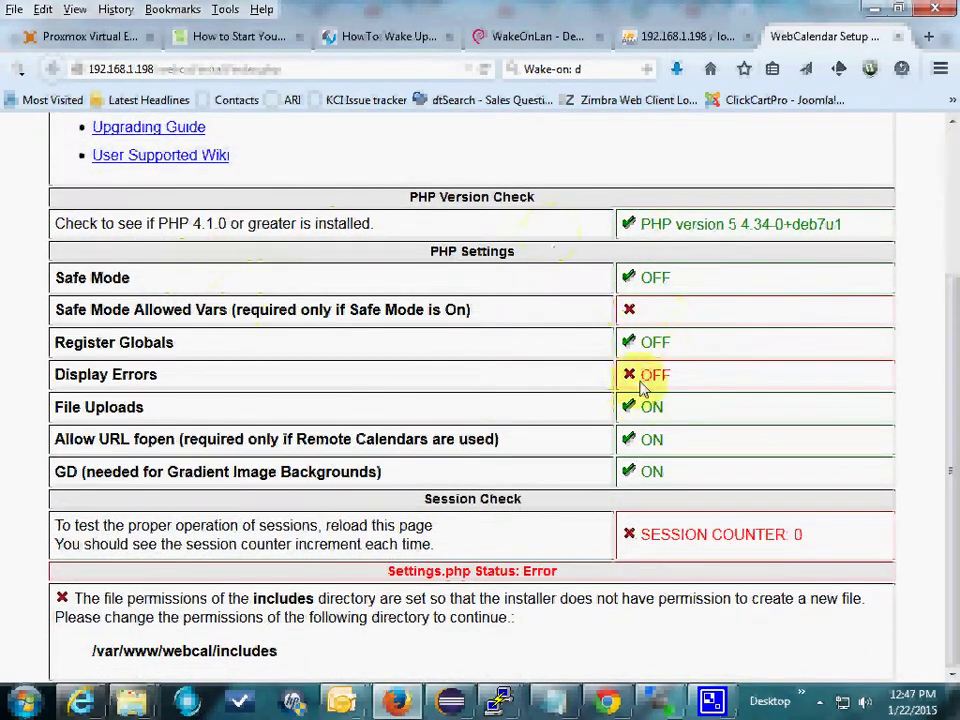
left_click_drag(54, 524, 520, 548)
left_click(80, 525)
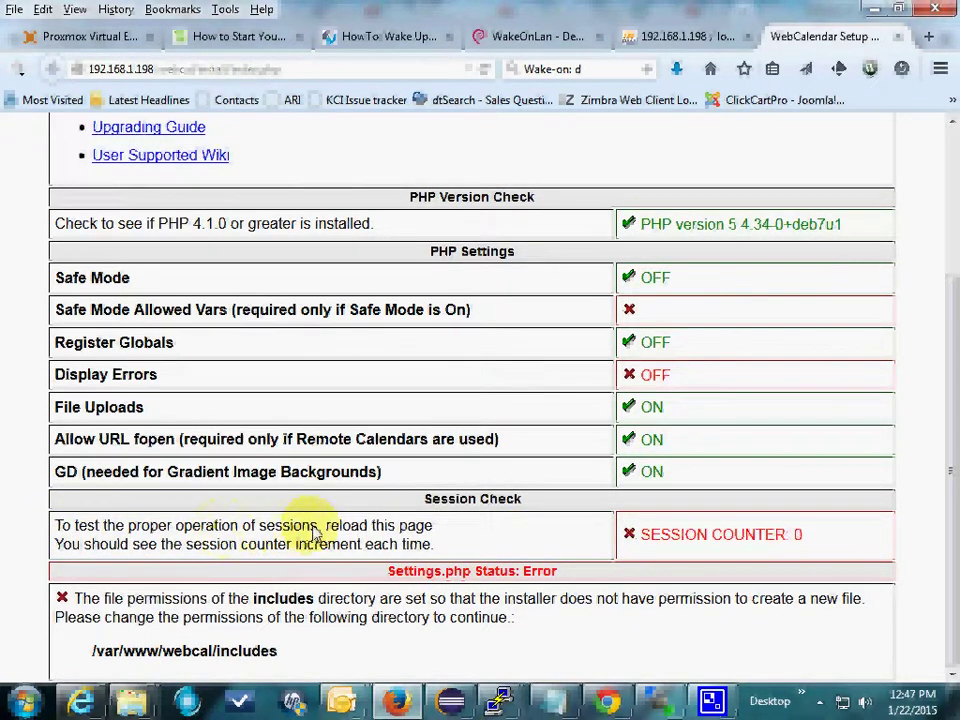
left_click_drag(320, 534, 434, 527)
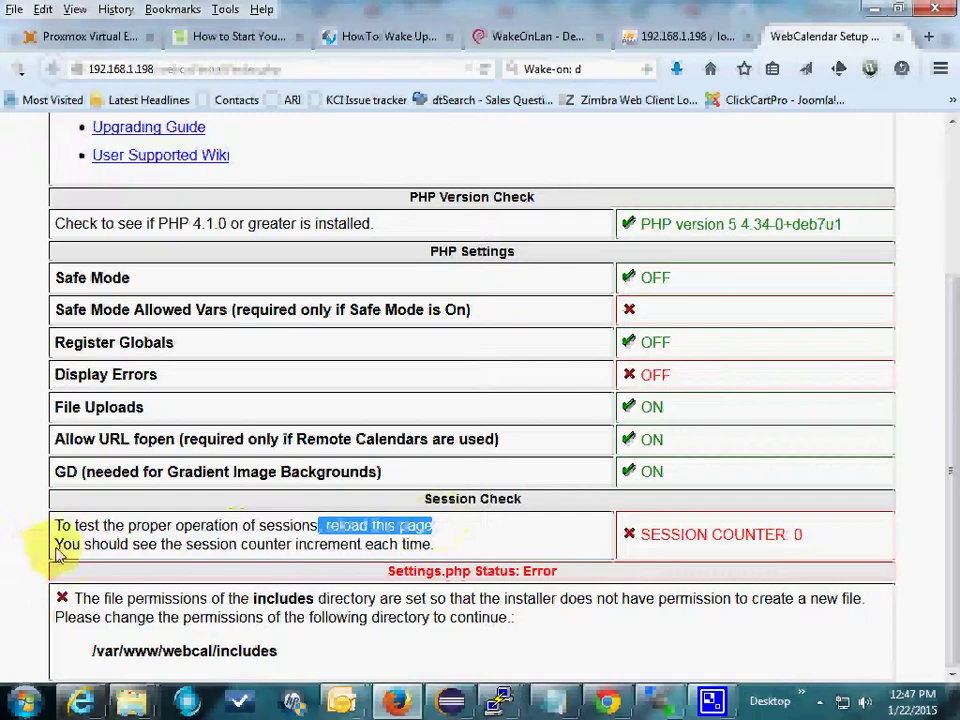
left_click_drag(28, 544, 455, 548)
left_click(455, 548)
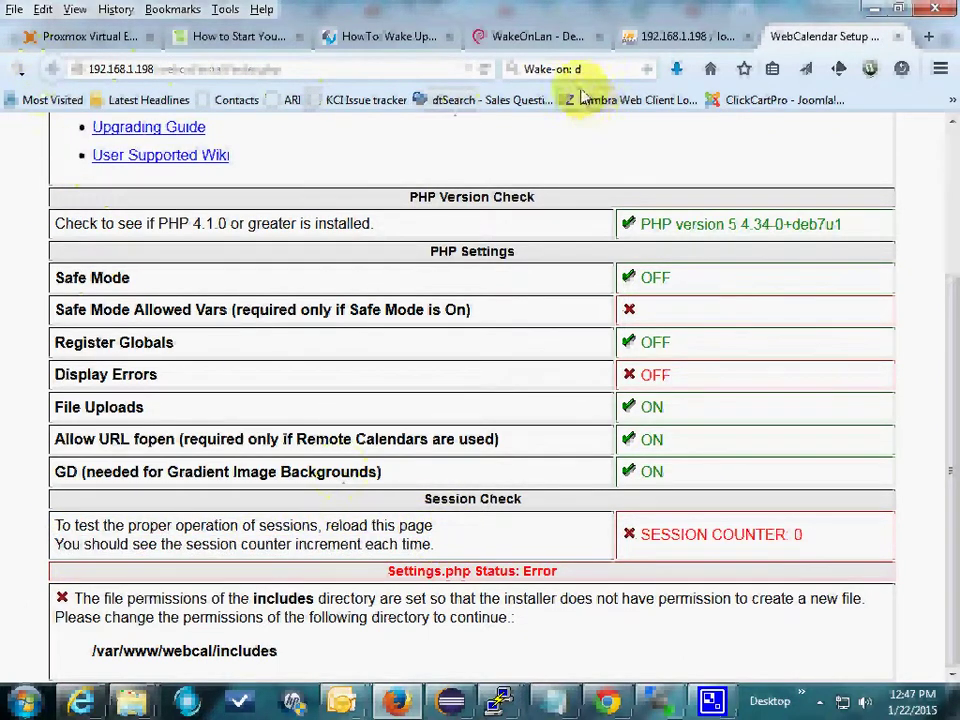
Step: Reload twice so the session counter reaches 2, then select 'includes' in the permissions error path
left_click(490, 72)
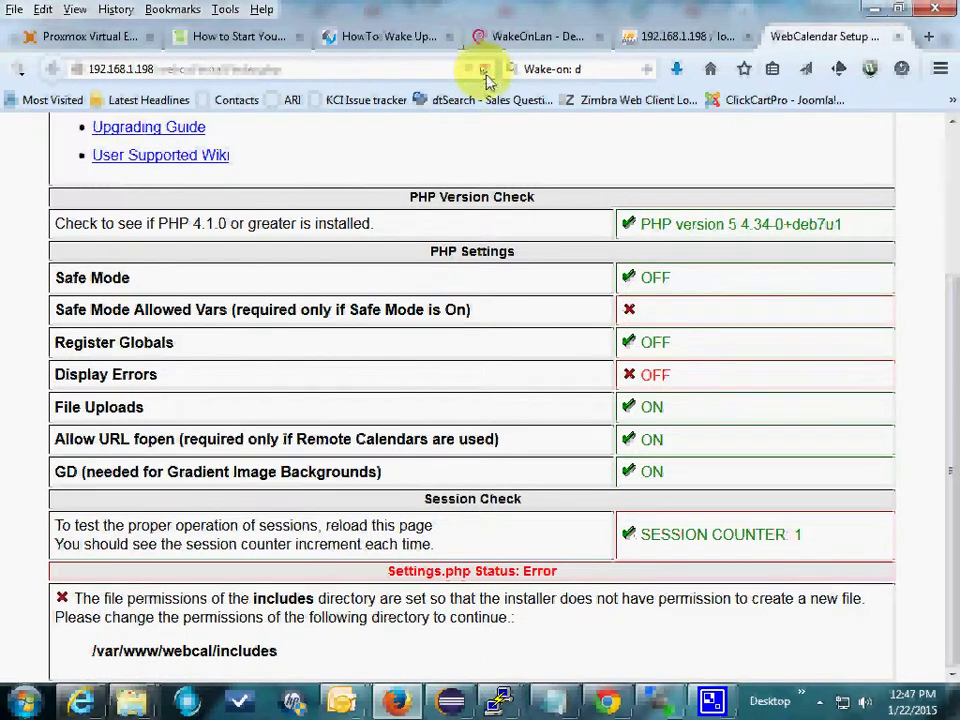
left_click(484, 70)
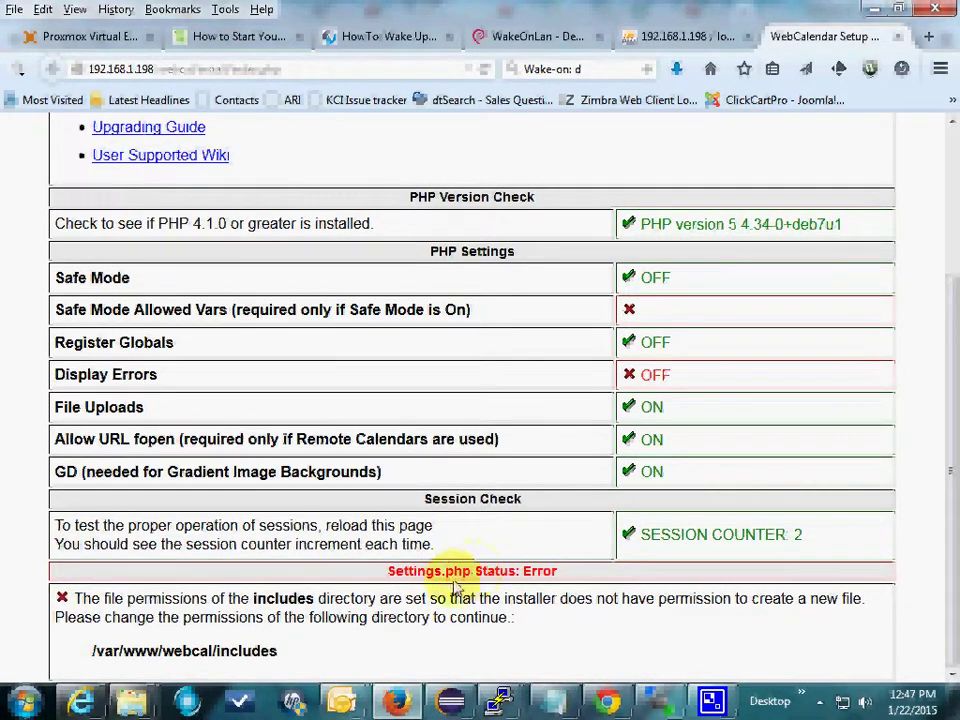
left_click(181, 617)
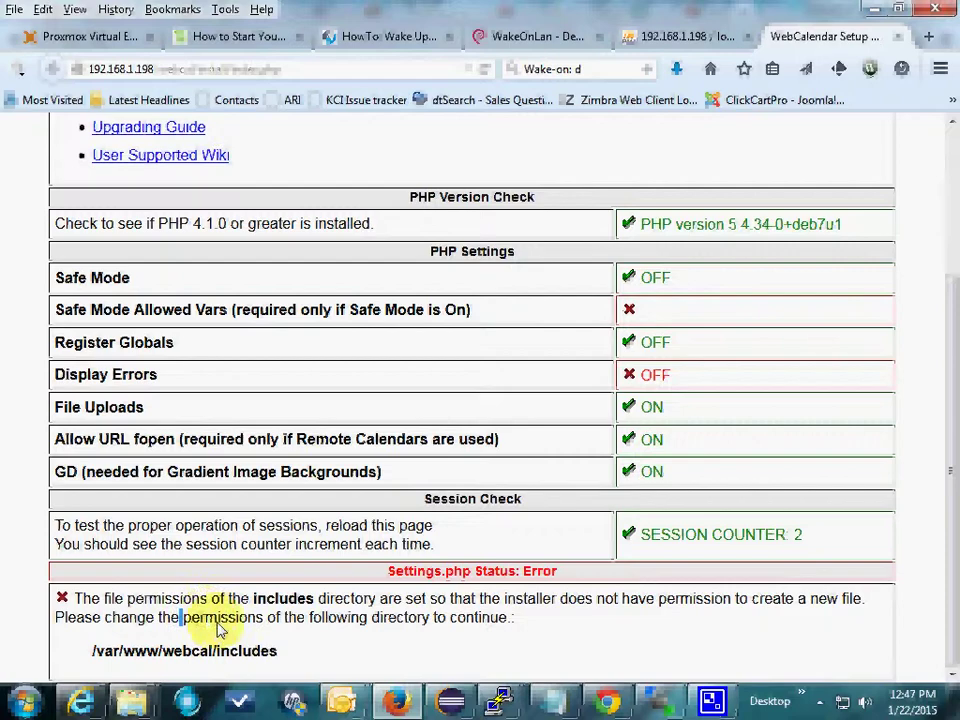
left_click_drag(217, 621, 328, 620)
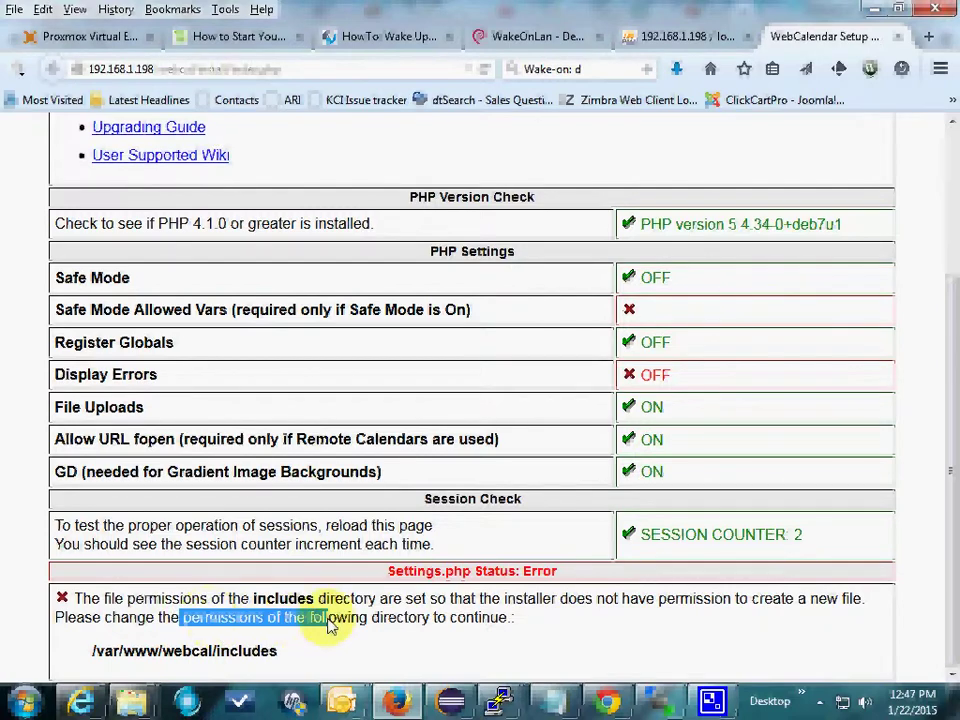
double_click(246, 651)
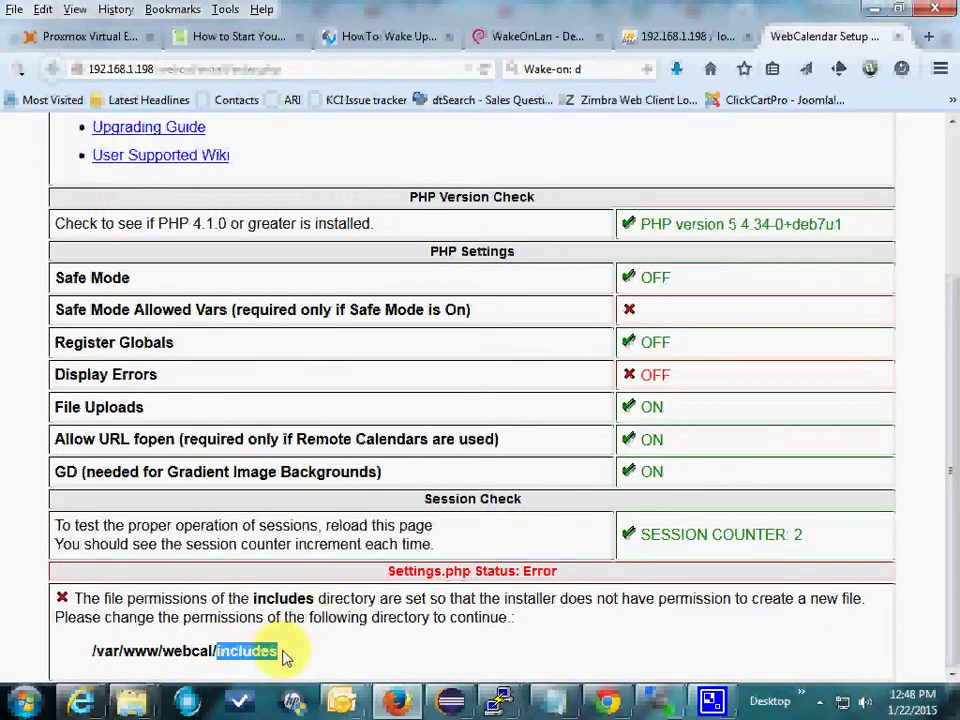
Step: Set the webcal/includes folder to 0777 permissions recursively in WinSCP
left_click(659, 700)
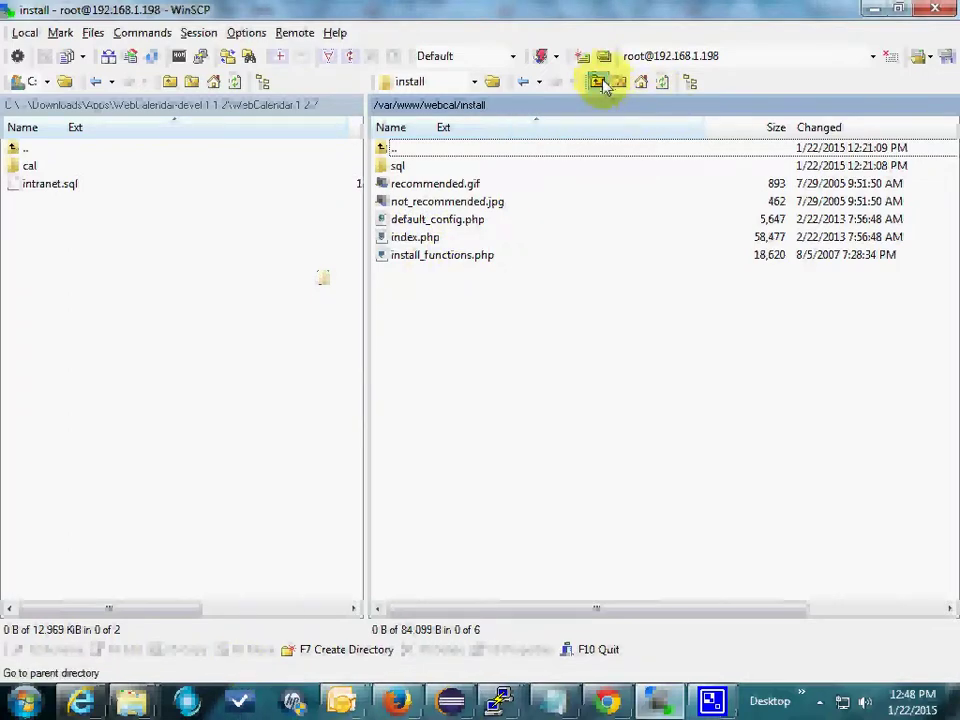
left_click(597, 82)
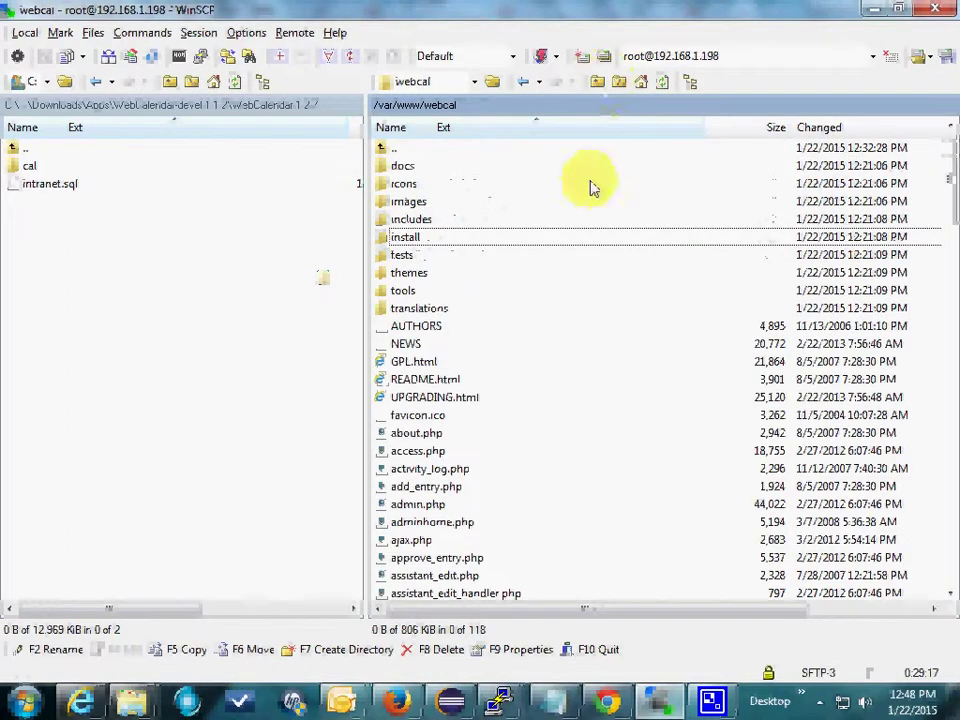
right_click(400, 219)
left_click(474, 447)
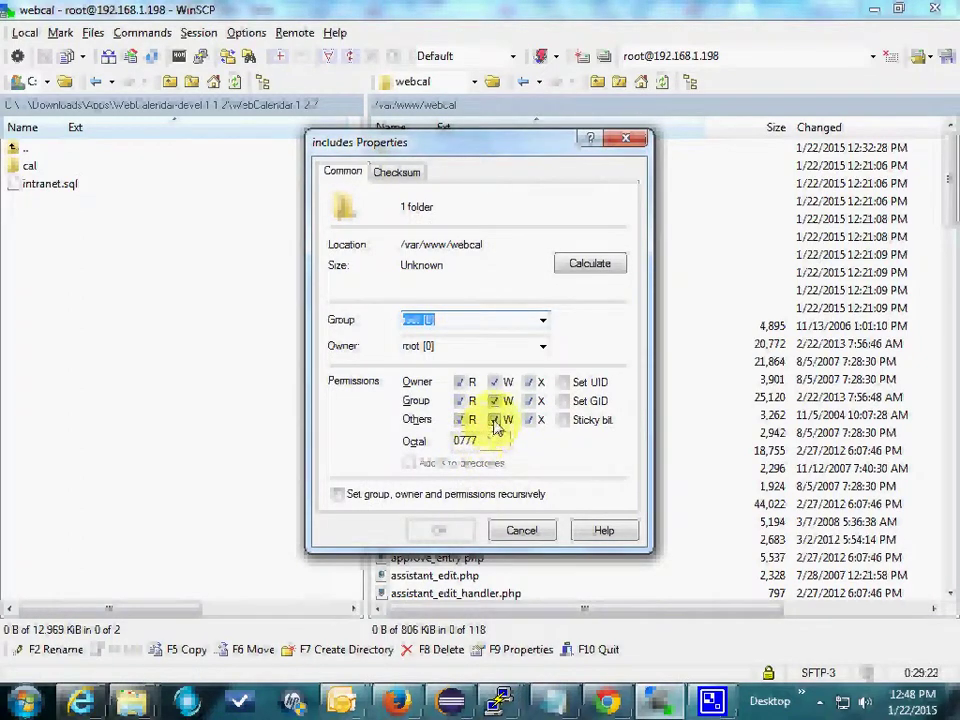
left_click(338, 494)
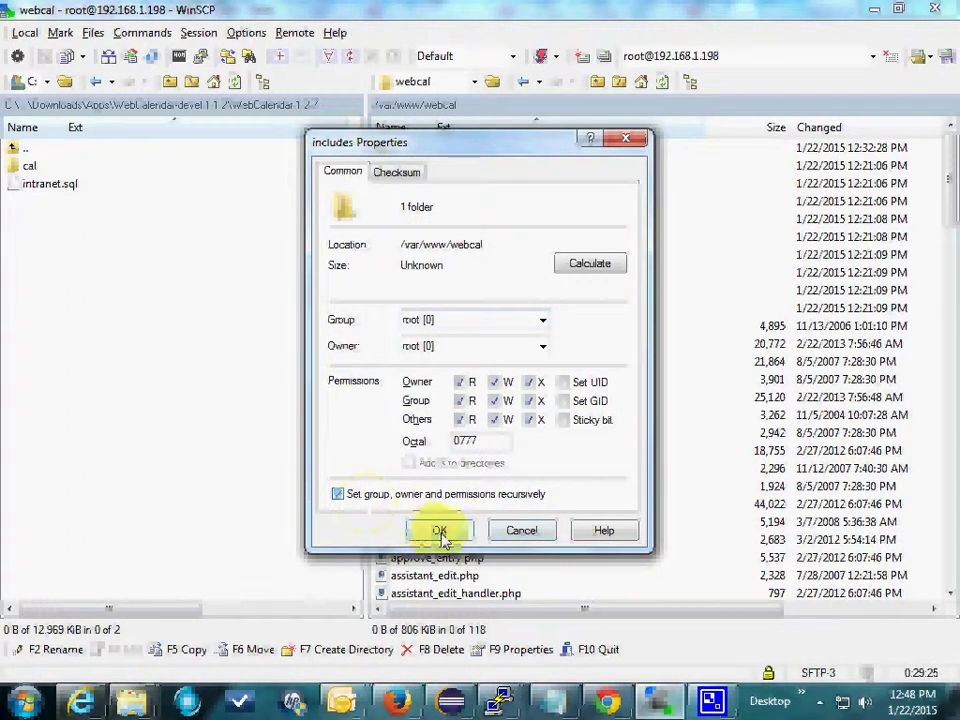
left_click(439, 532)
Step: Verify includes and its print_styles.css file both show 0777, then return to webcal
right_click(400, 218)
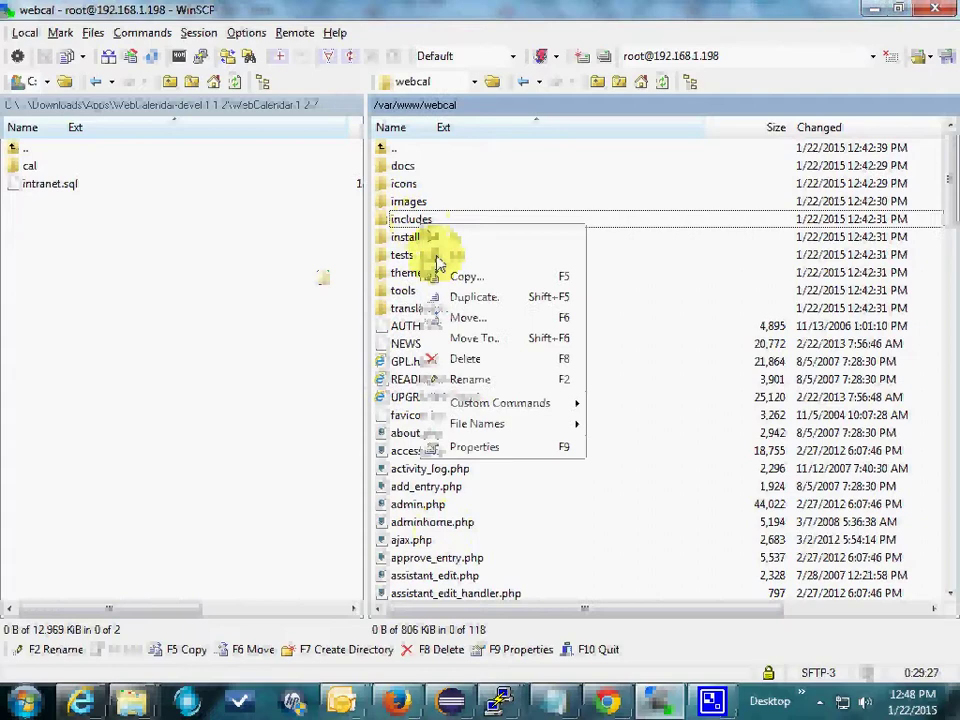
left_click(476, 446)
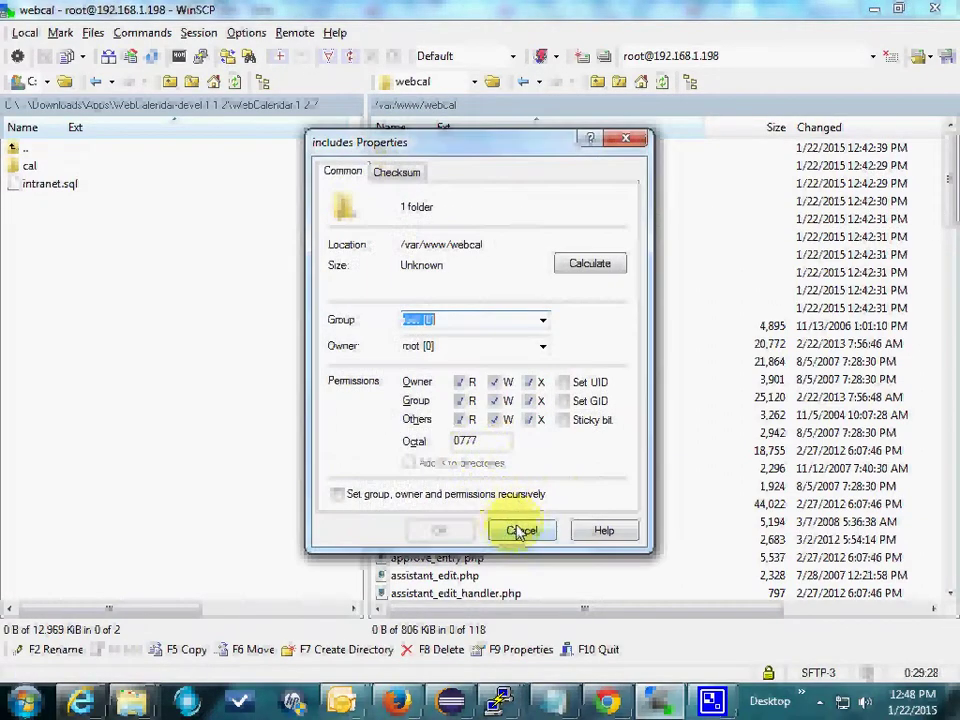
left_click(521, 529)
double_click(420, 222)
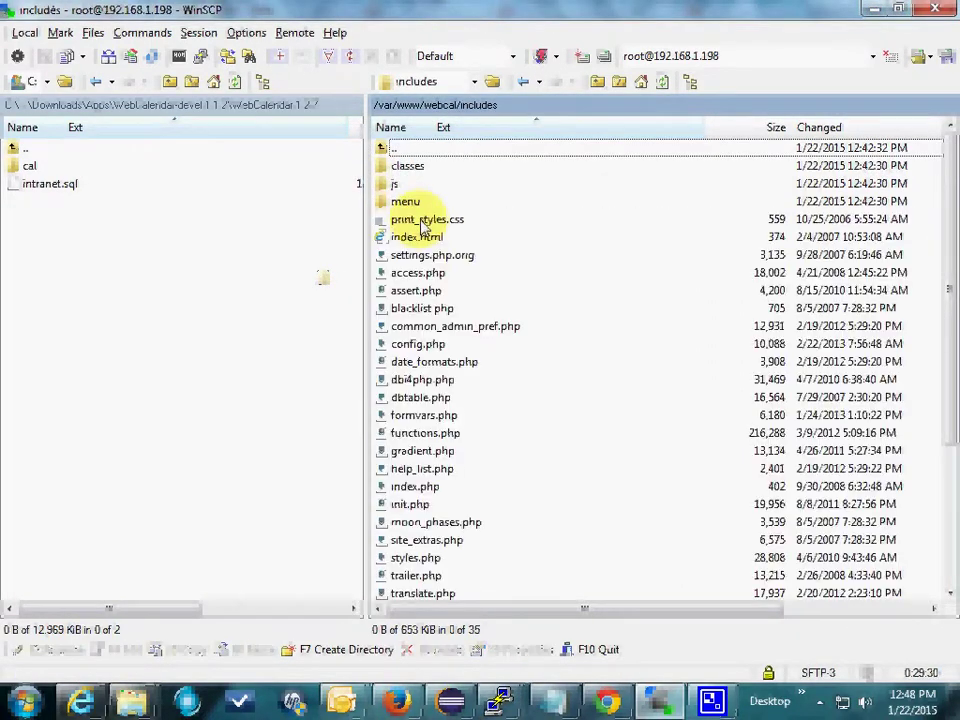
right_click(418, 222)
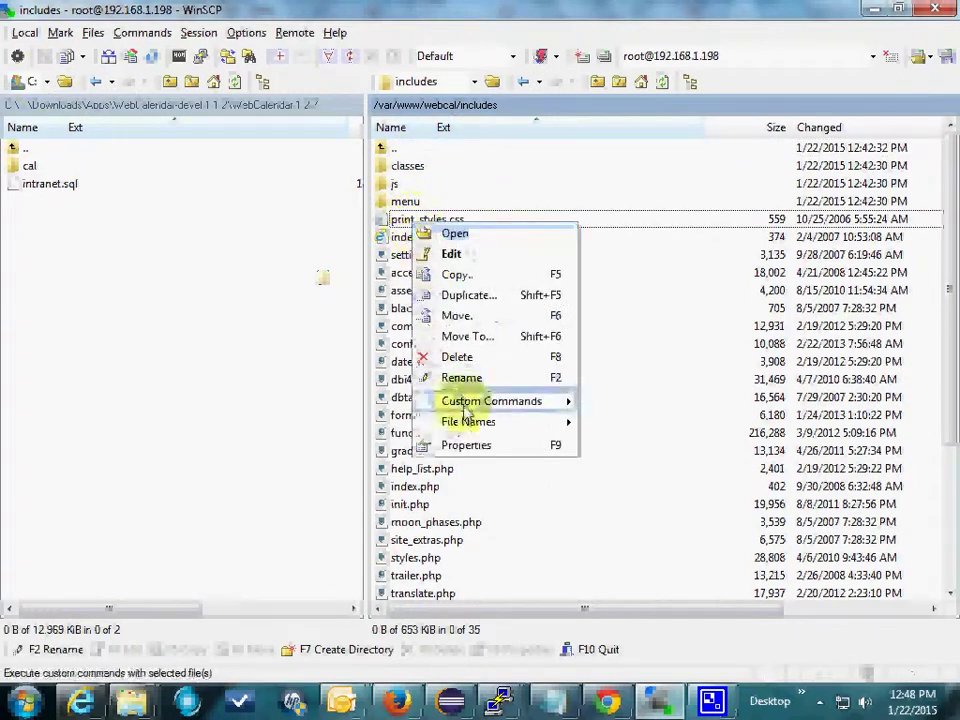
left_click(465, 444)
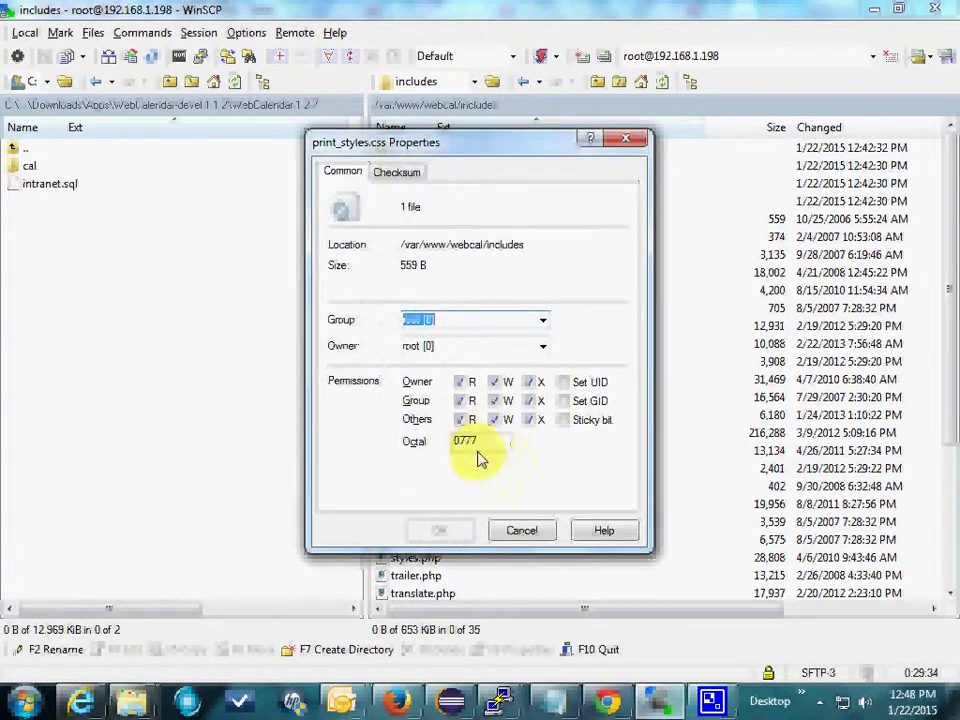
left_click(525, 531)
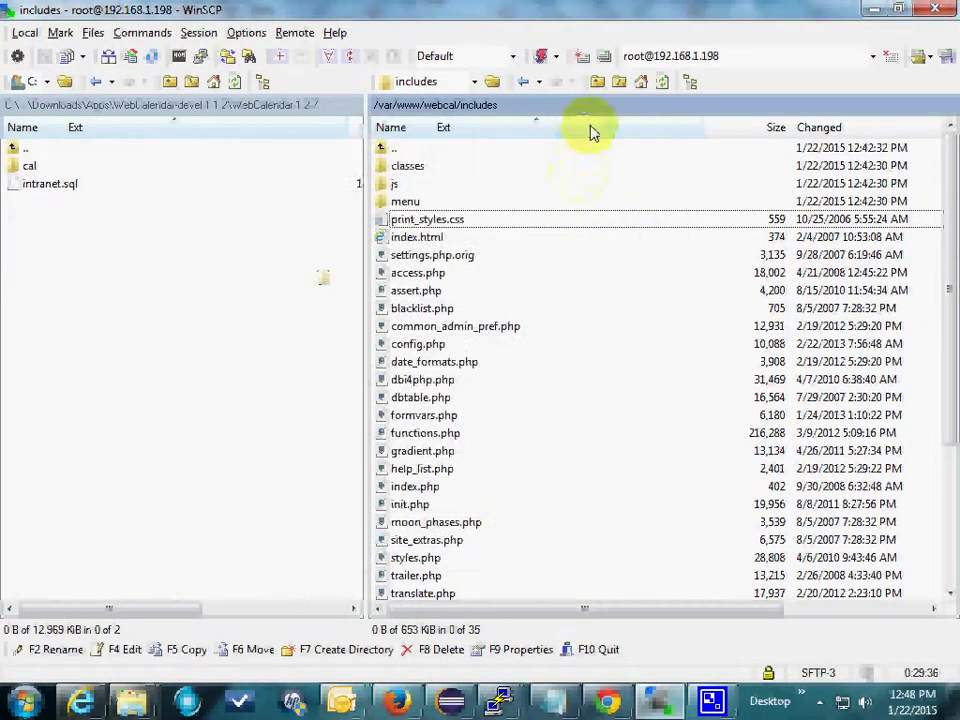
left_click(597, 81)
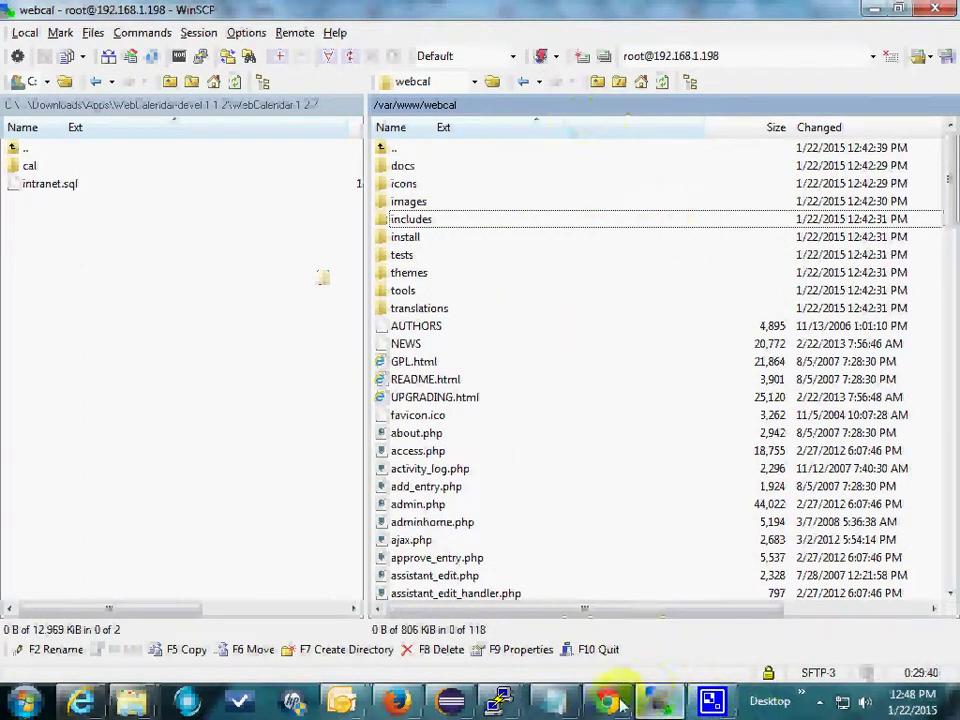
Step: Reload the Firefox setup page and set the settings file configuration password
mouse_move(607, 708)
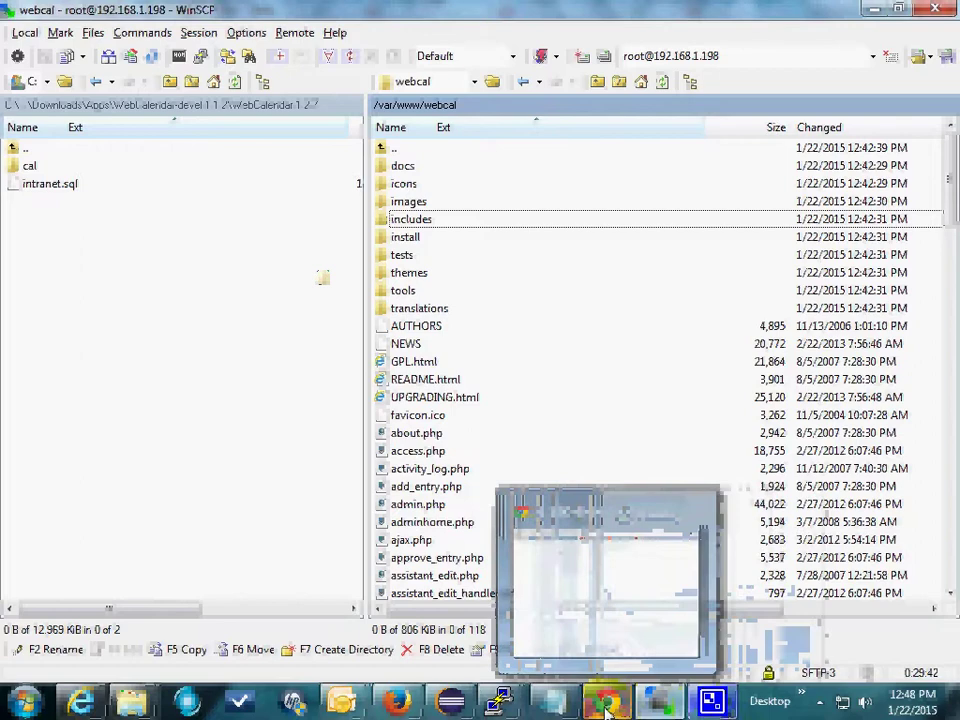
left_click(607, 703)
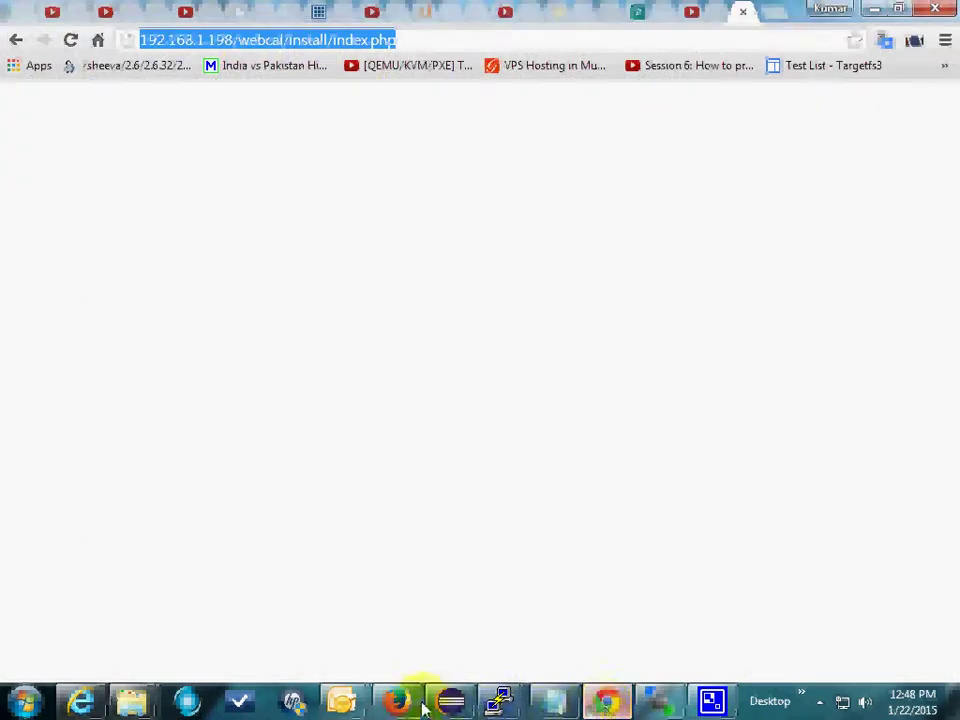
left_click(396, 702)
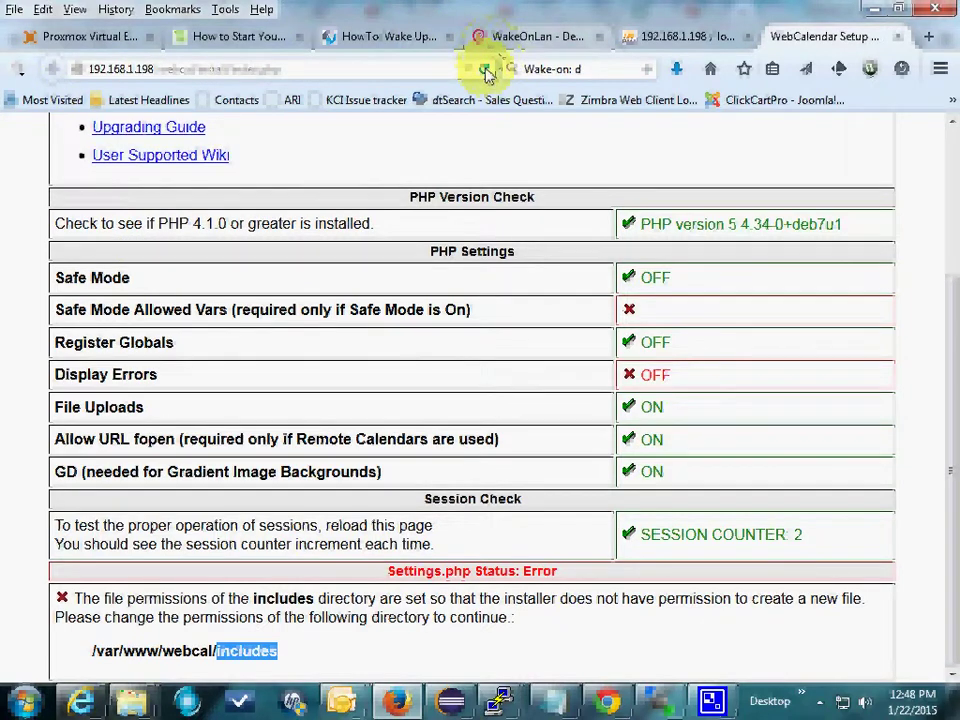
left_click(485, 70)
scroll(605, 310, "down", 1)
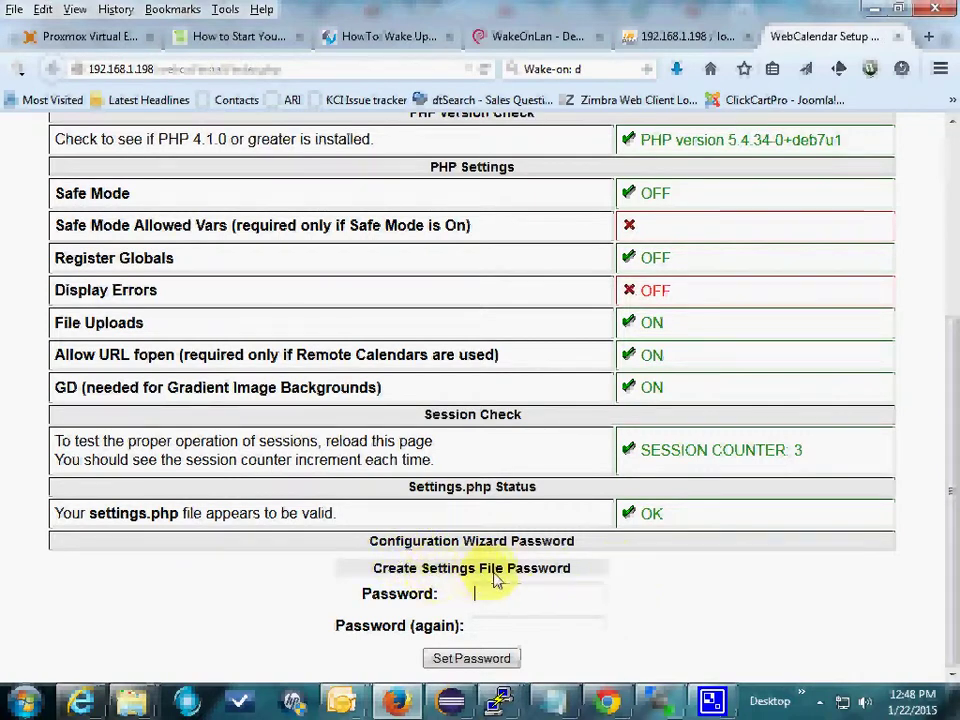
left_click(512, 596)
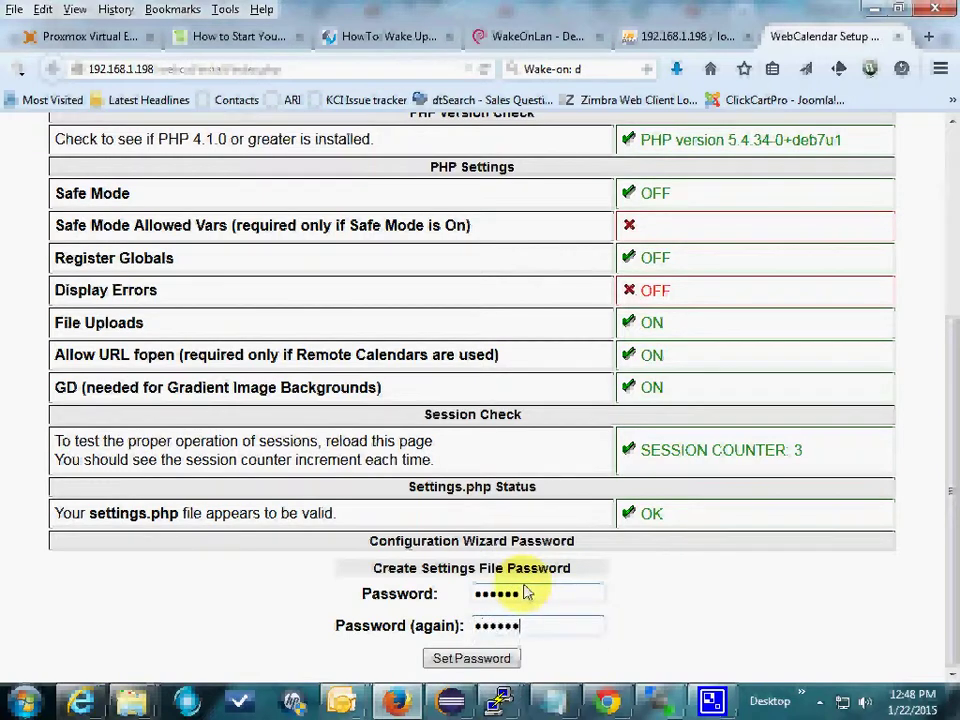
left_click(478, 660)
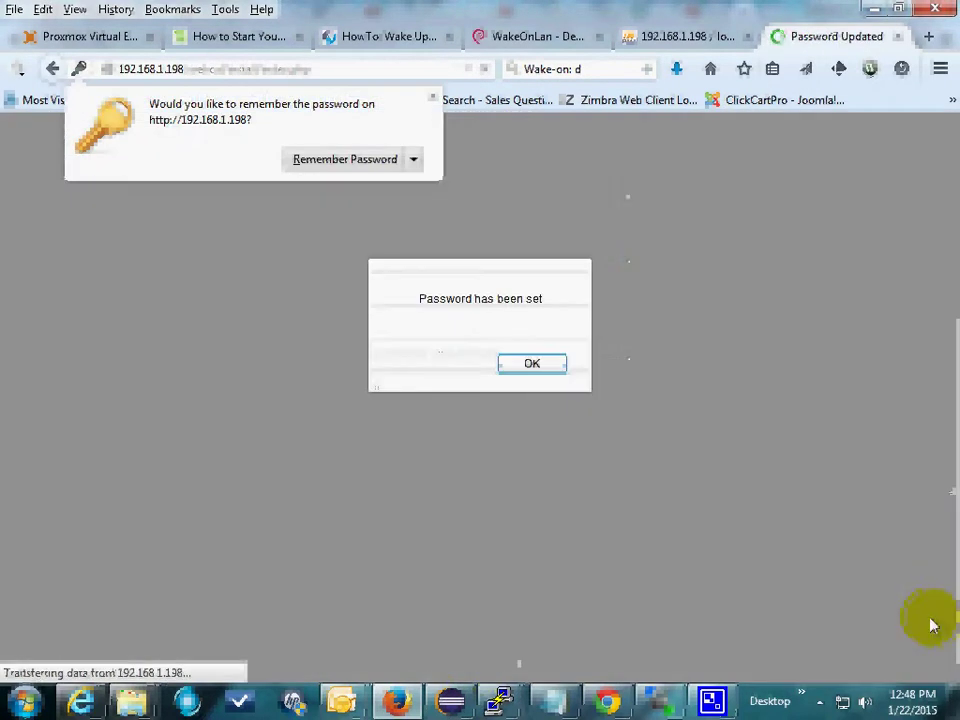
left_click(533, 362)
Step: Log in to the wizard with the configuration password and dismiss the Successful Login message
scroll(724, 437, "down", 4)
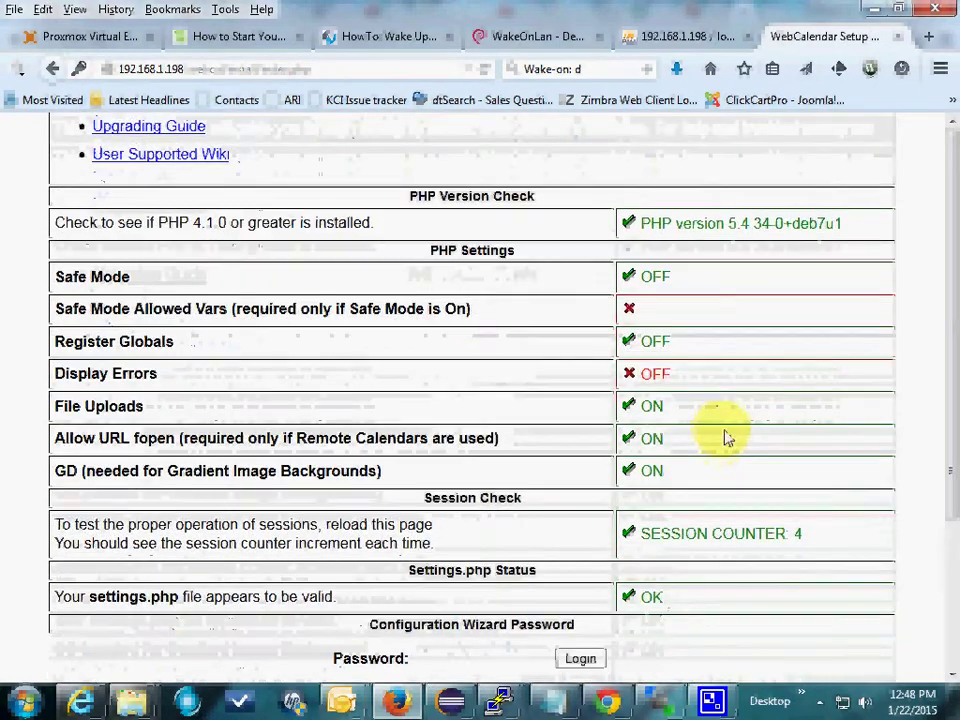
left_click(487, 661)
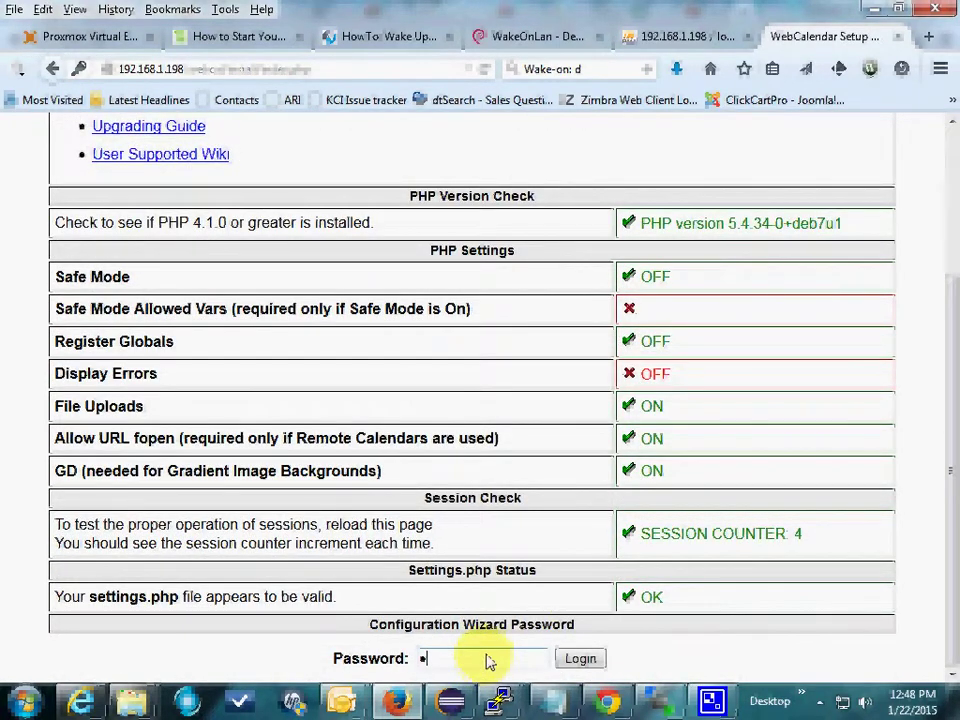
left_click(580, 658)
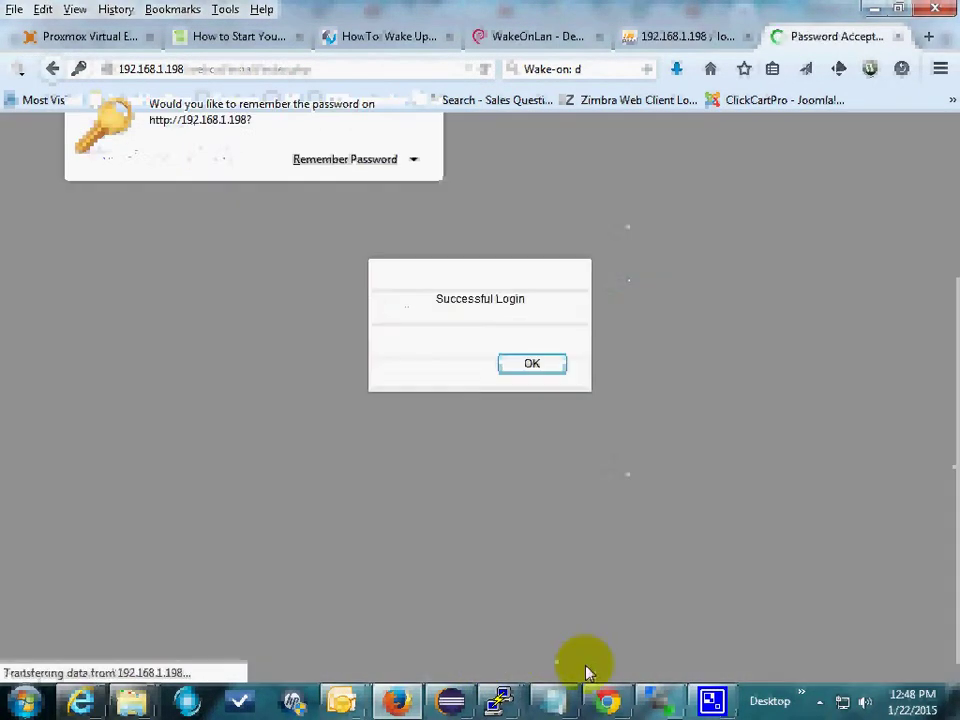
left_click(533, 364)
scroll(720, 317, "down", 3)
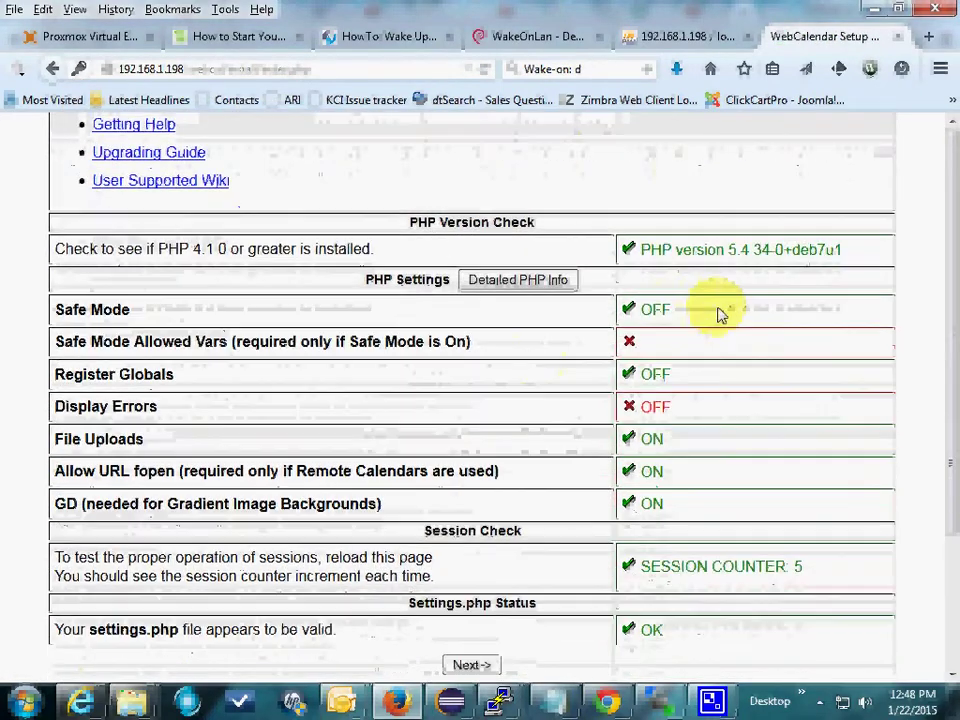
Step: Enter login cal2 and its database password in Database Settings and test the connection
left_click(470, 665)
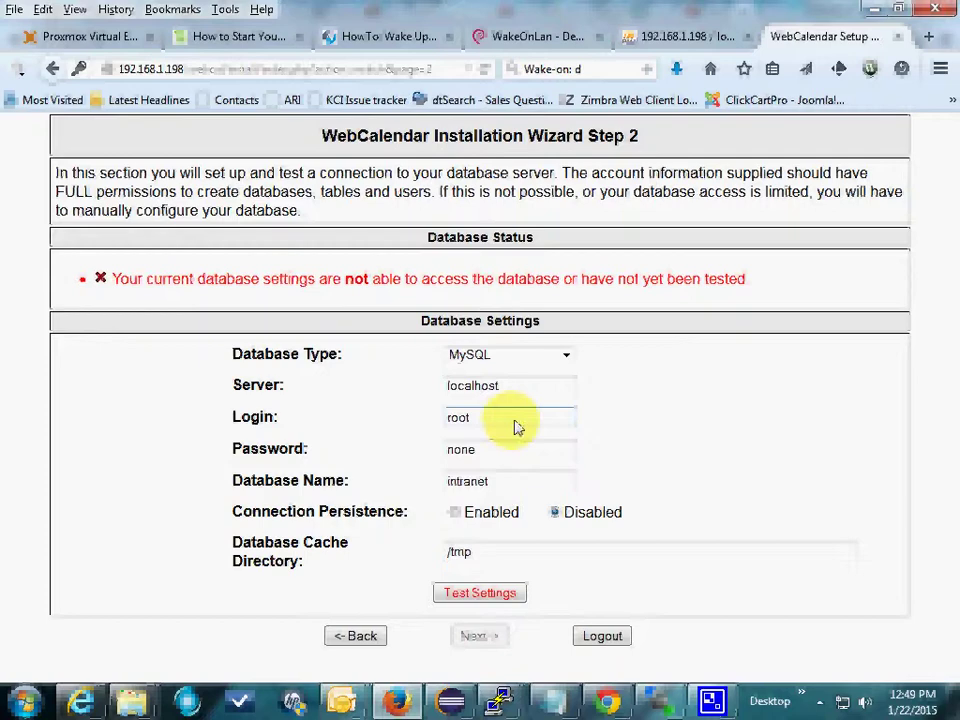
left_click_drag(516, 427, 98, 400)
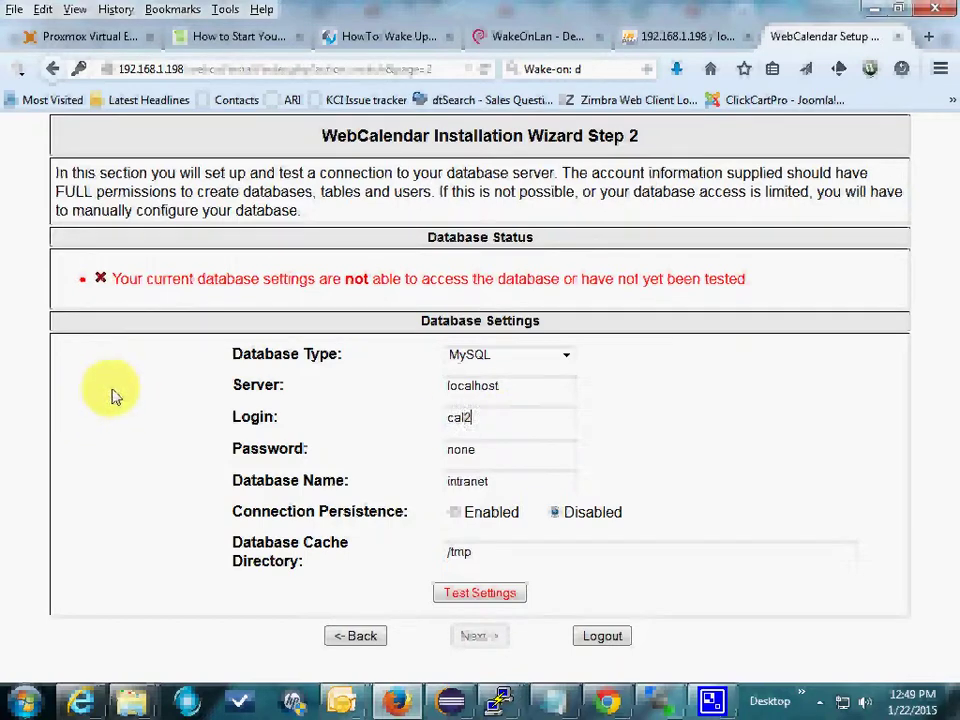
left_click_drag(467, 417, 326, 420)
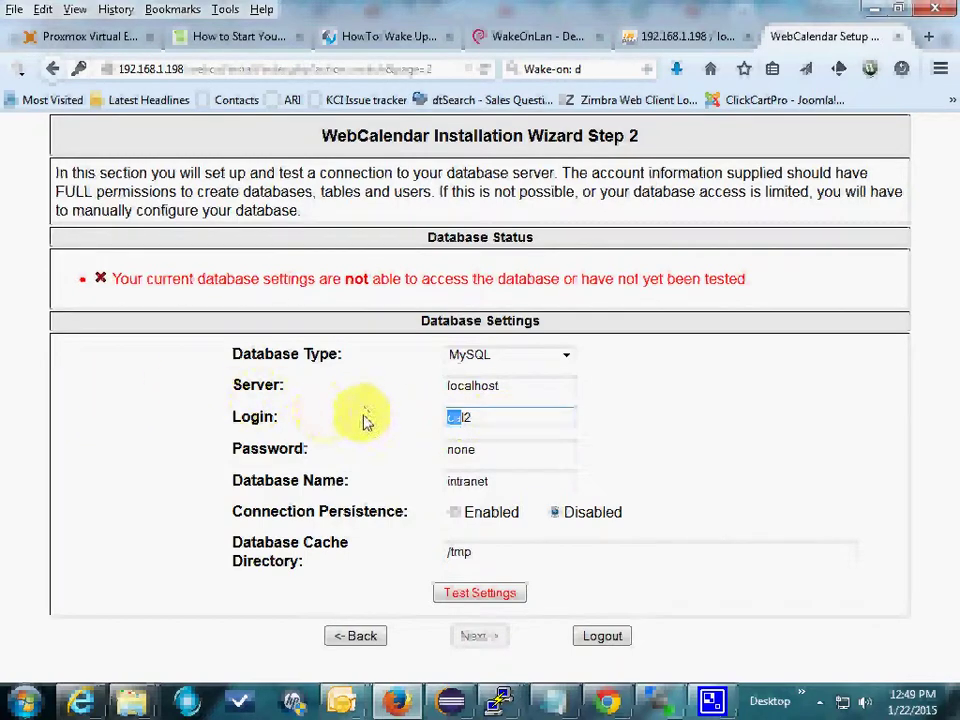
left_click_drag(491, 422, 368, 418)
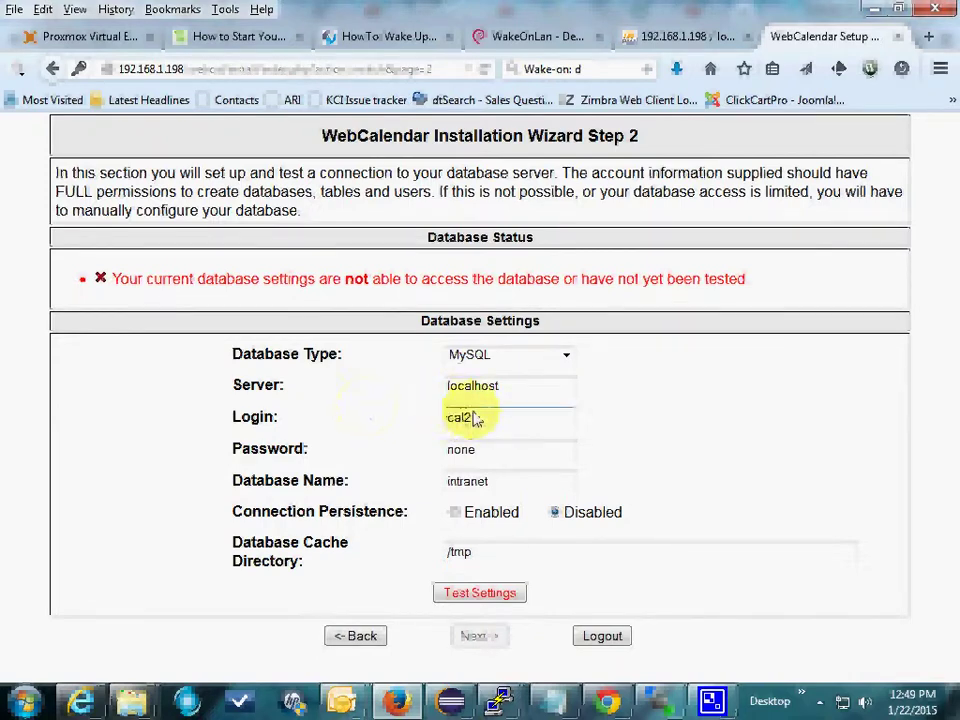
left_click_drag(488, 450, 336, 450)
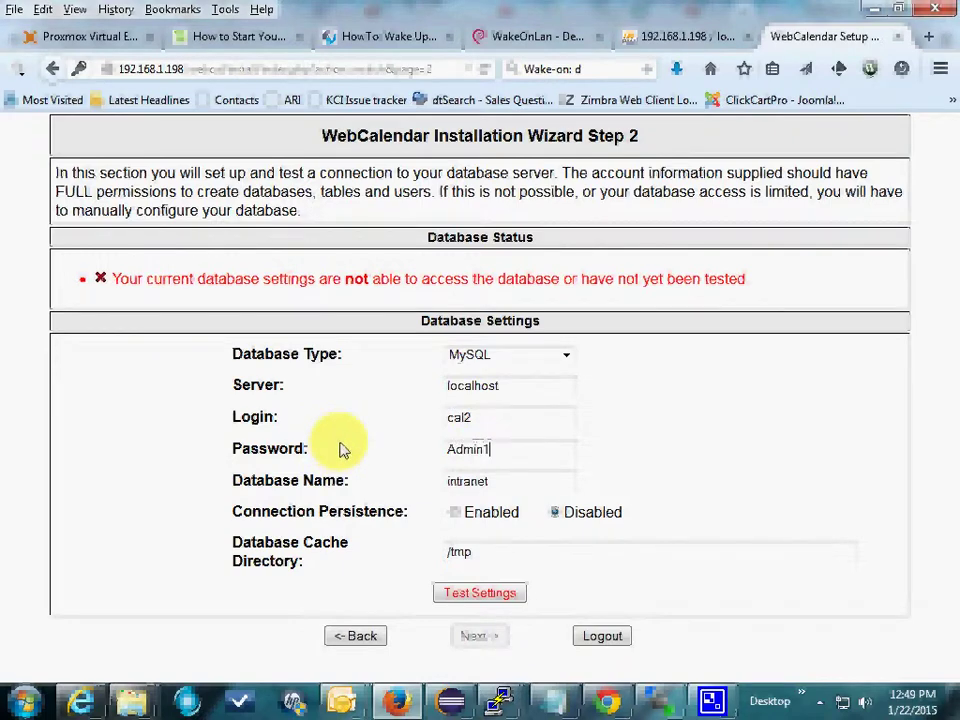
type("Admin1")
left_click(486, 594)
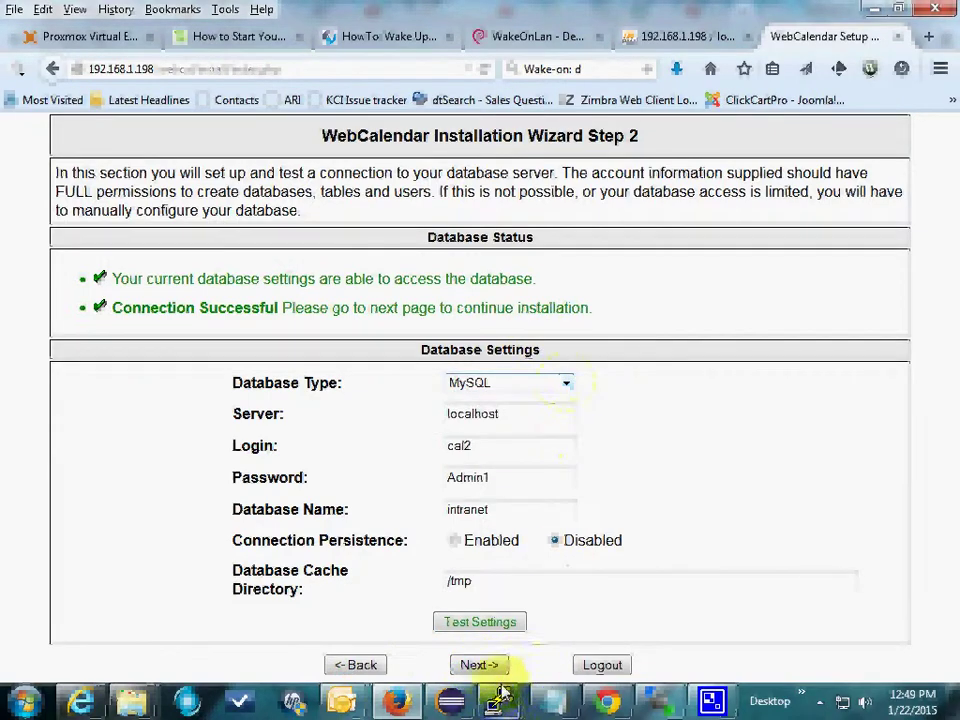
Step: Proceed to Step 3 and install the WebCalendar database tables
left_click(479, 665)
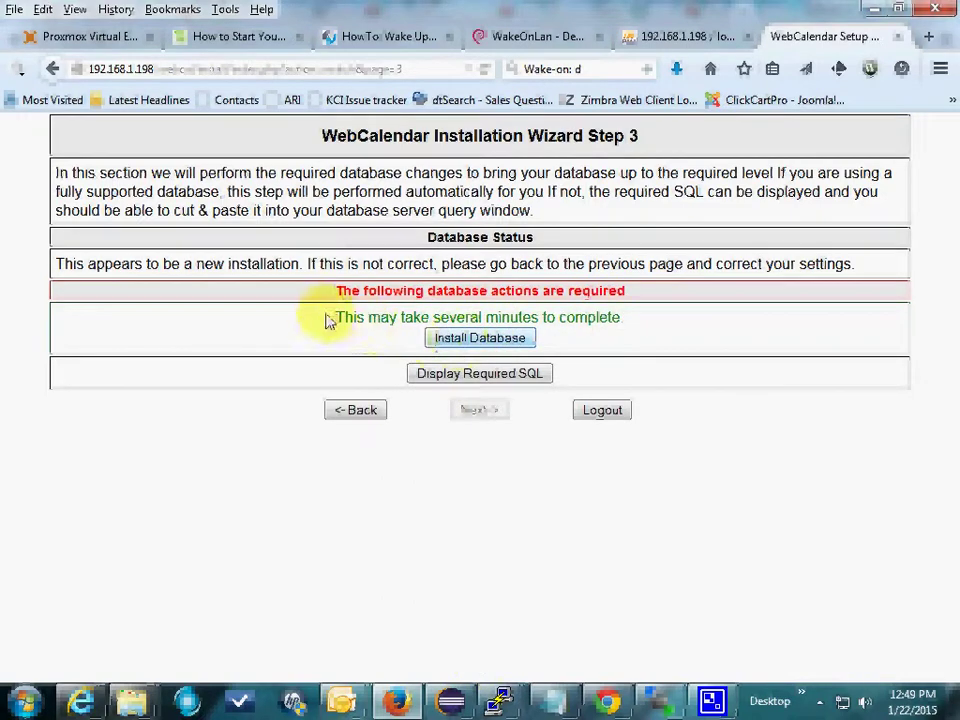
left_click(477, 342)
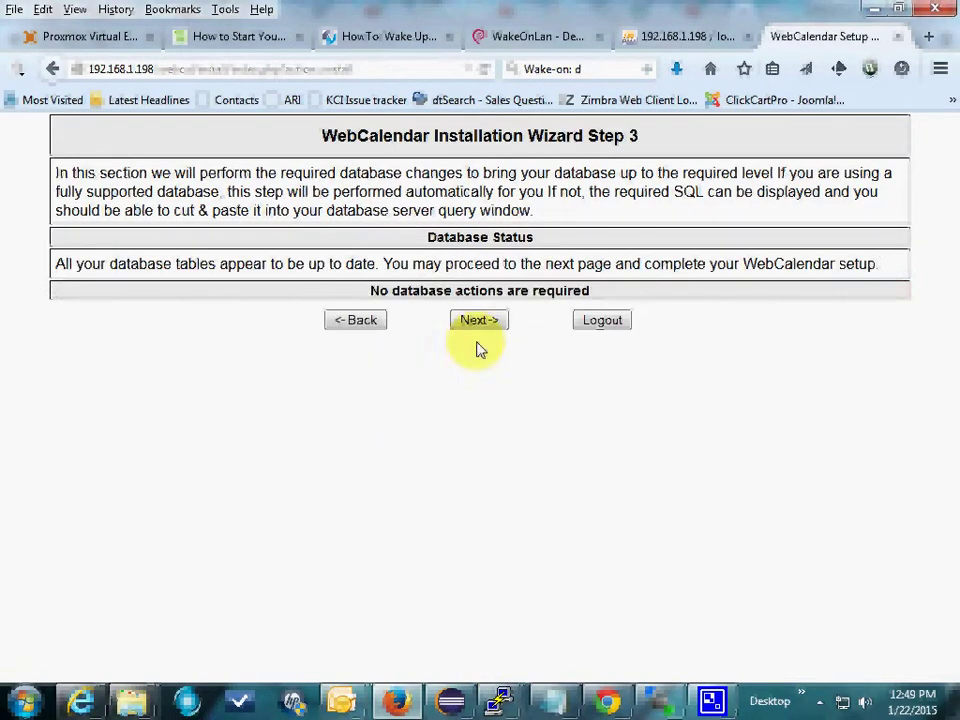
left_click(476, 326)
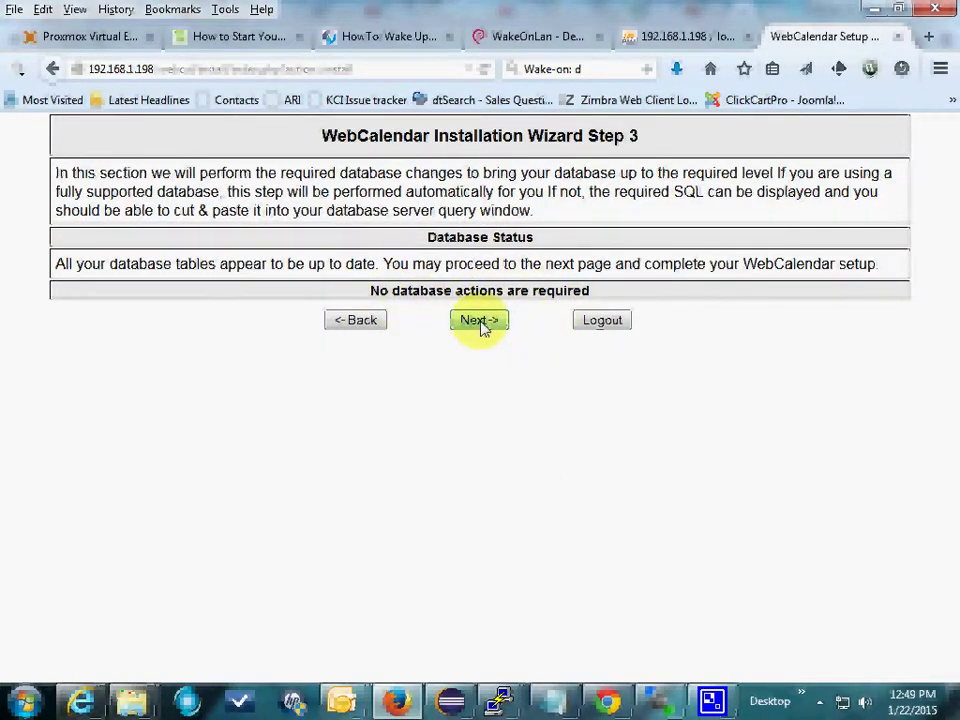
Step: On Step 4, name the application 'My Web Calander', keep web-based authentication, and save the settings
left_click(479, 322)
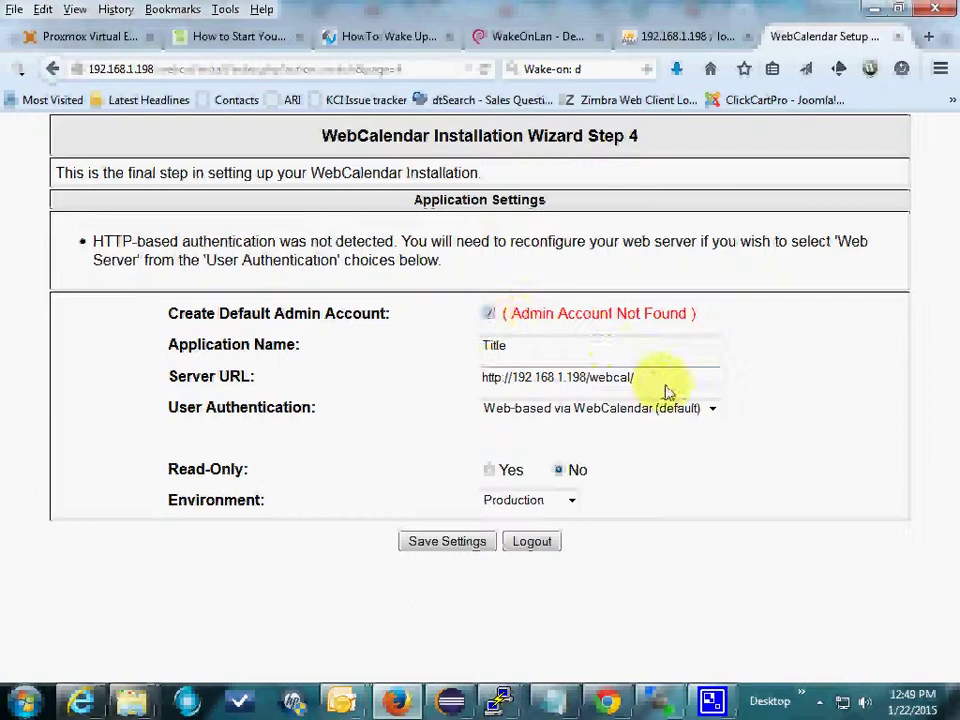
left_click(525, 358)
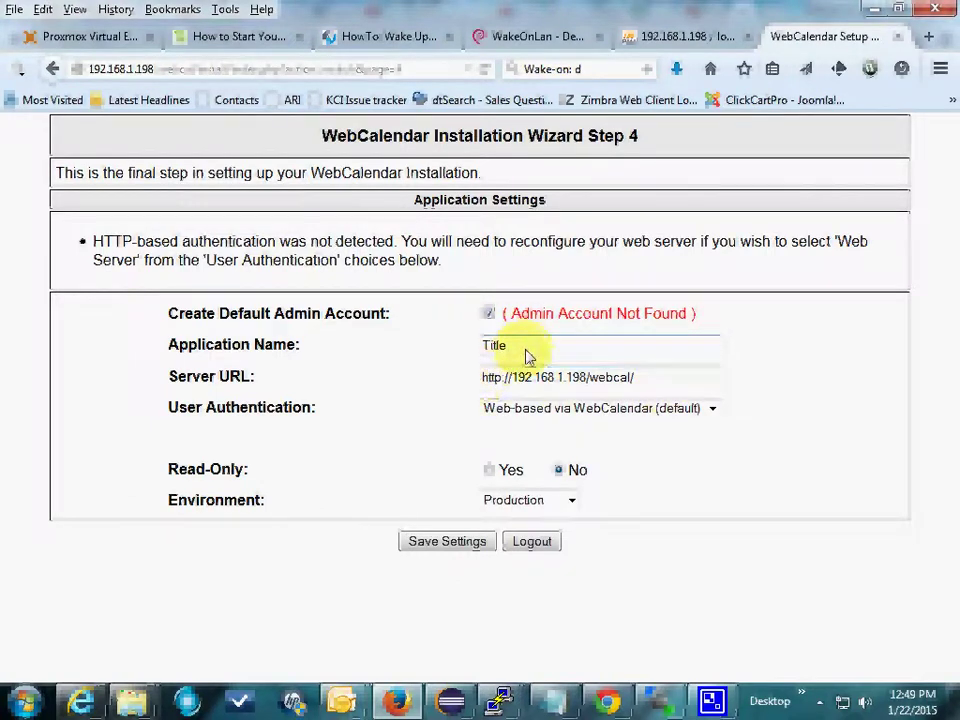
left_click_drag(527, 357, 311, 349)
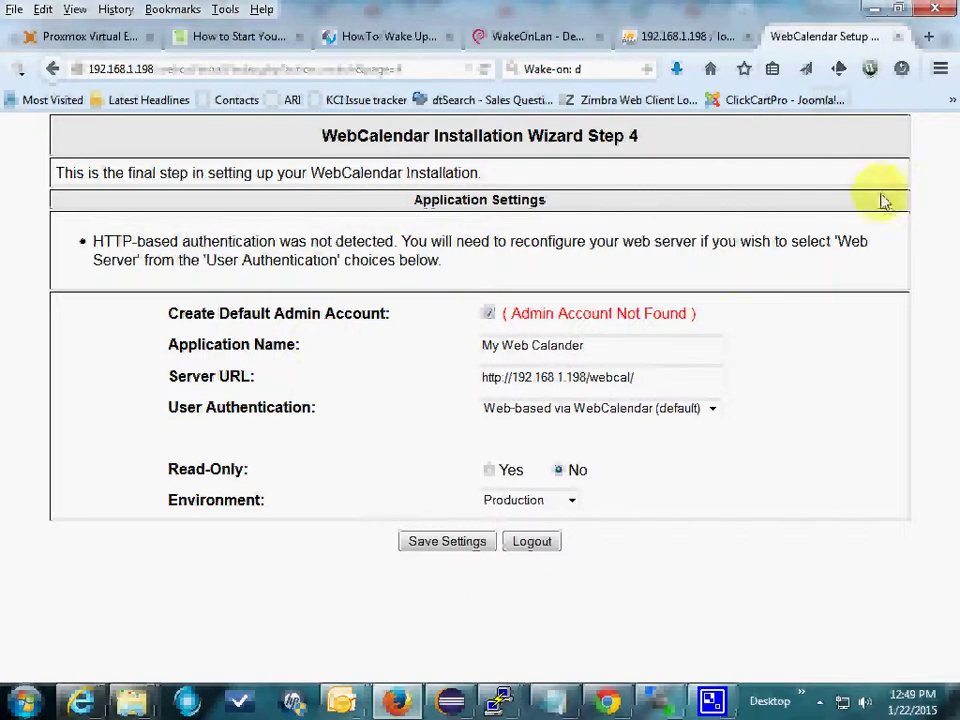
left_click(636, 377)
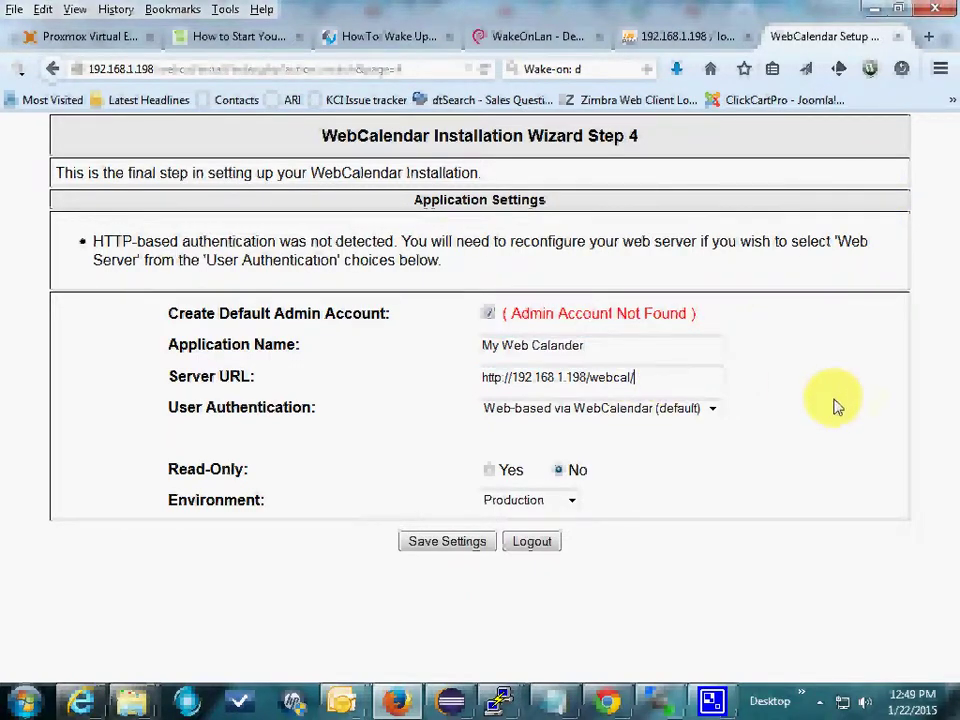
left_click_drag(480, 378, 678, 380)
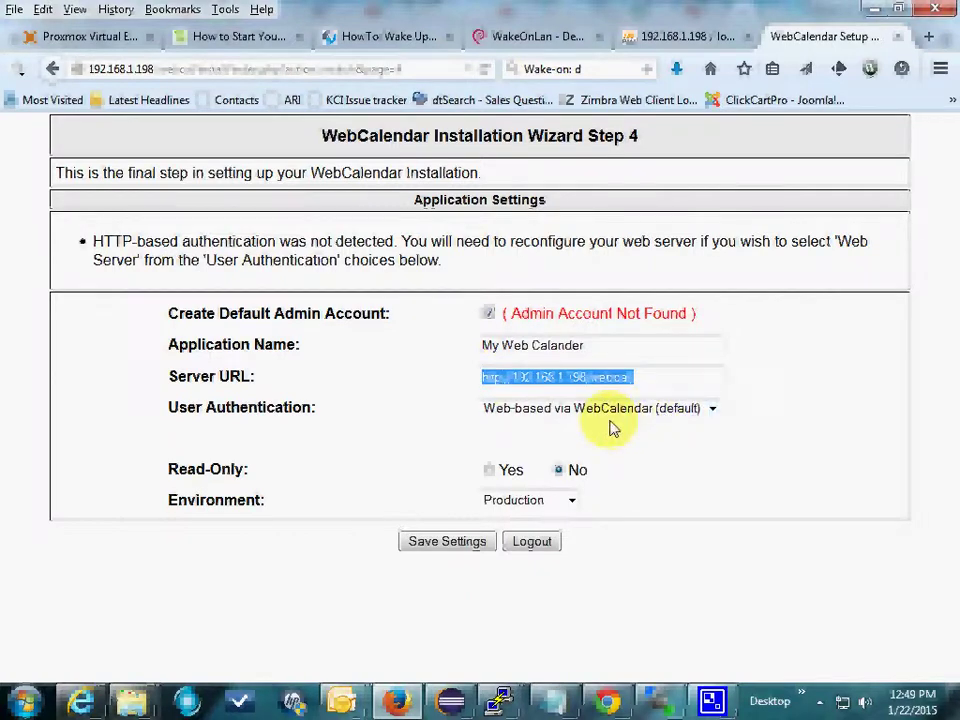
left_click(714, 409)
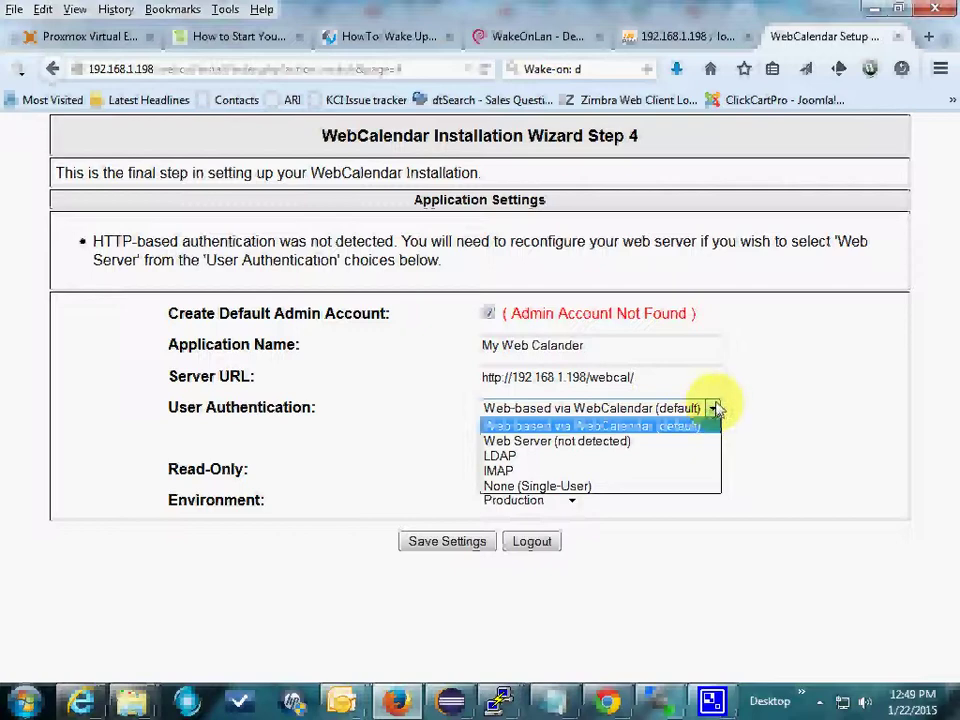
left_click(647, 425)
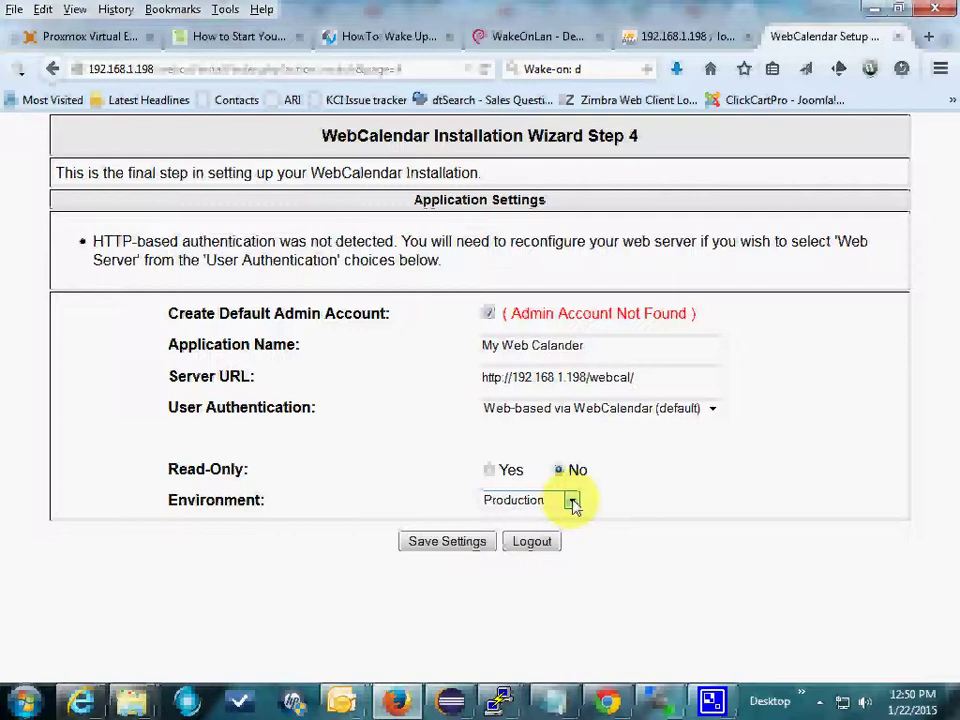
left_click(450, 545)
left_click(531, 364)
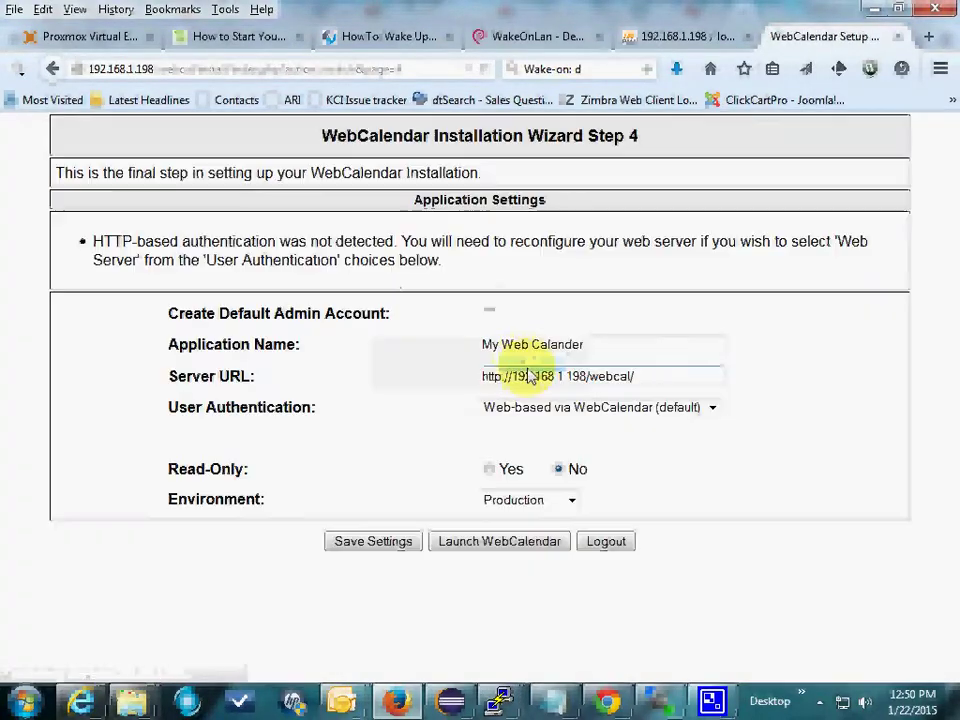
Step: Launch WebCalendar and sign in with the default admin account, dismissing Firefox's password-update prompt
left_click(530, 542)
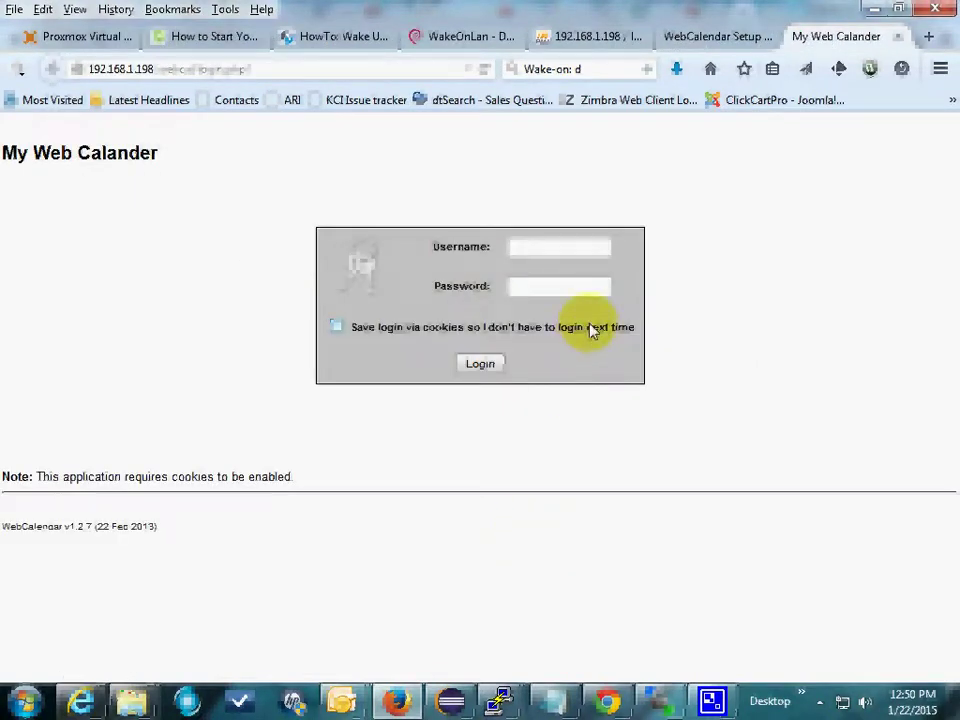
type("admin")
key("Tab")
type("admin1")
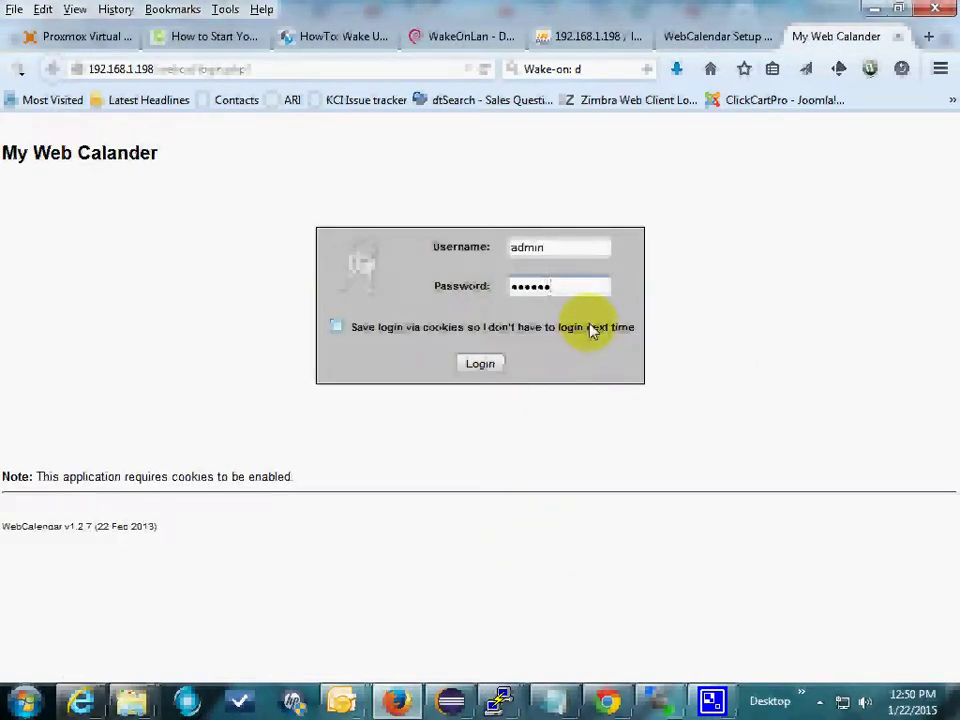
key("BackSpace")
key("BackSpace")
key("BackSpace")
key("BackSpace")
key("BackSpace")
type("admin")
left_click(482, 363)
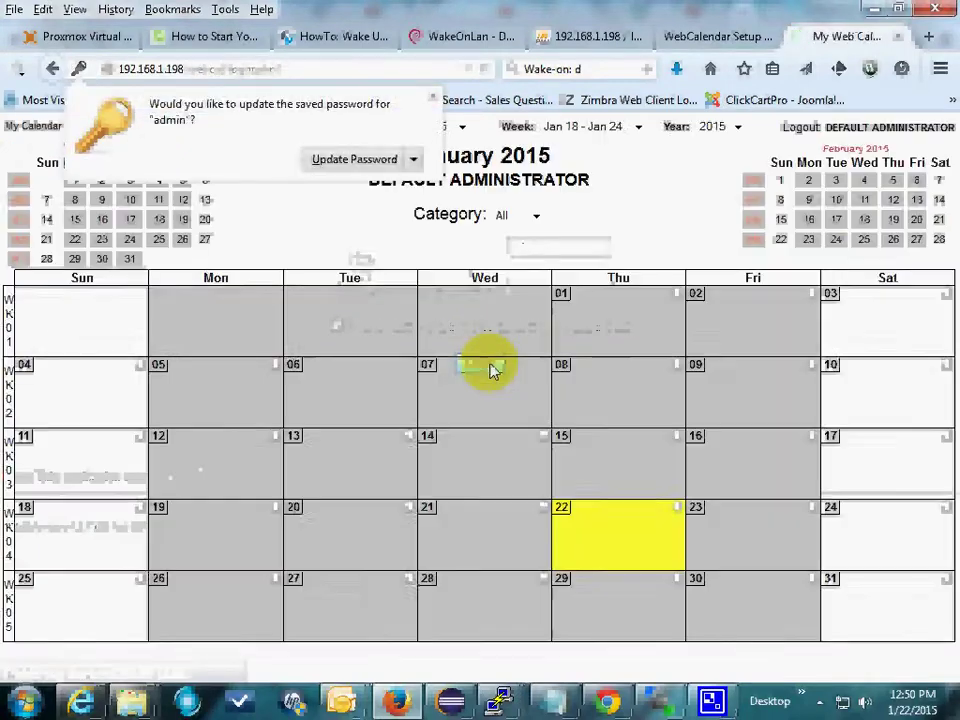
left_click(432, 97)
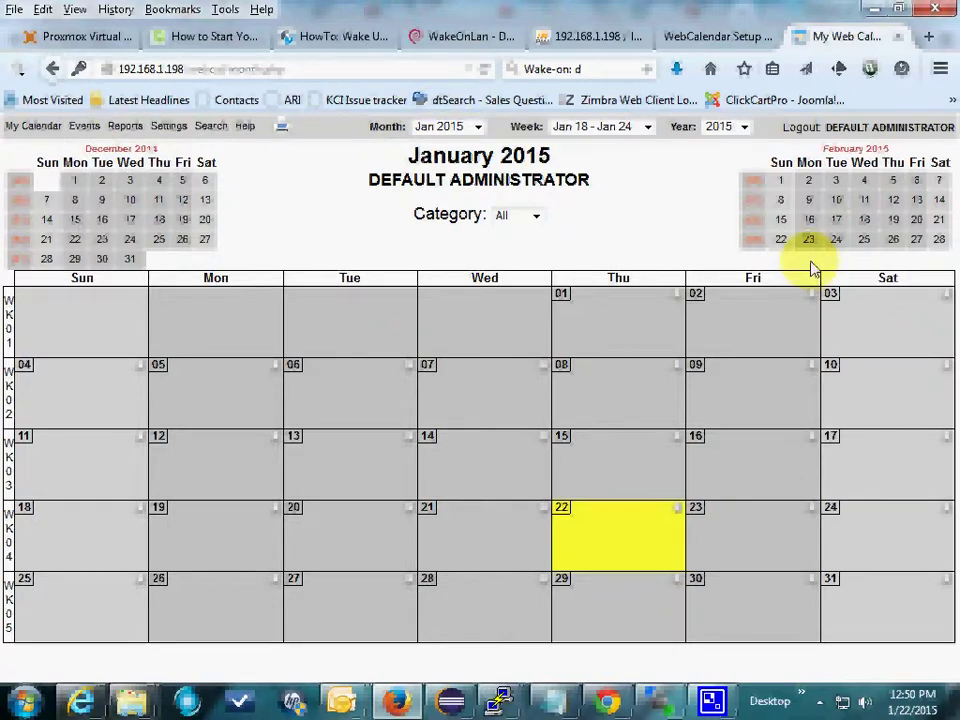
mouse_move(168, 126)
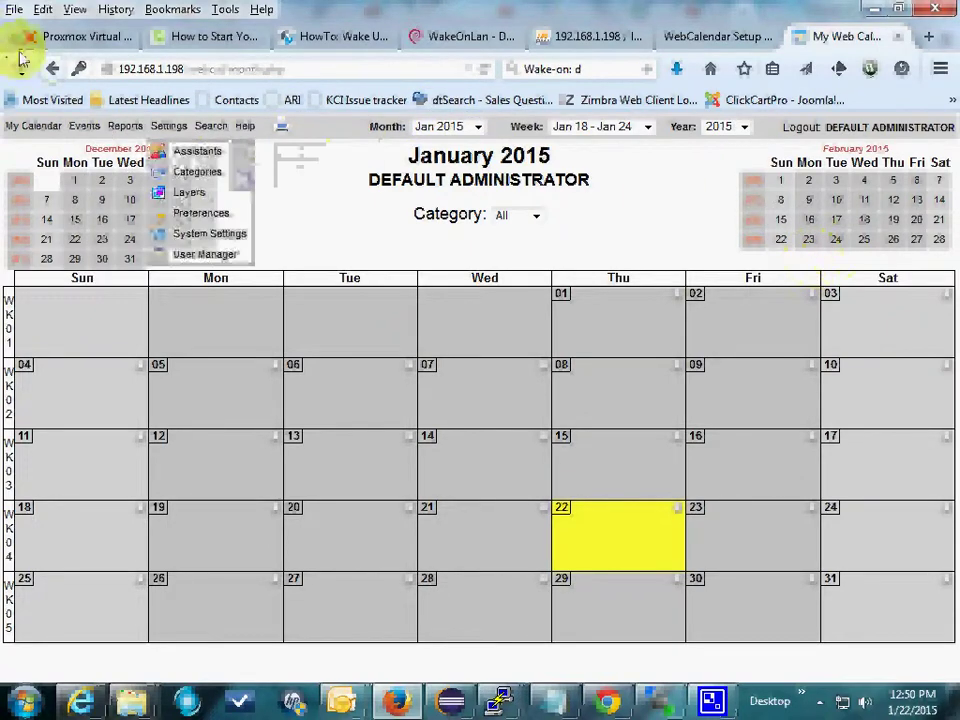